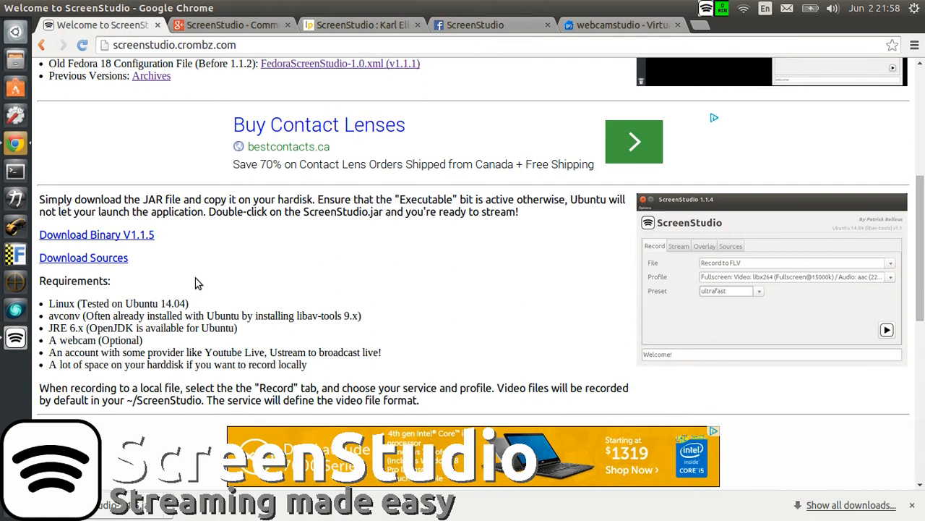
Step: Switch from the ScreenStudio home page to the Files app and open the Downloads folder
{"action": "scroll", "coordinate": [210, 279], "scroll_direction": "up", "scroll_amount": 5}
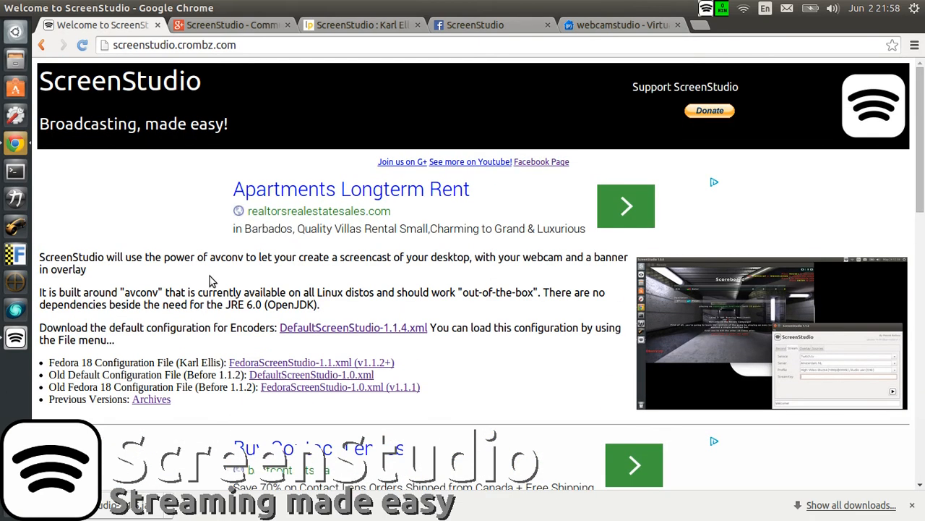
{"action": "scroll", "coordinate": [193, 284], "scroll_direction": "down", "scroll_amount": 5}
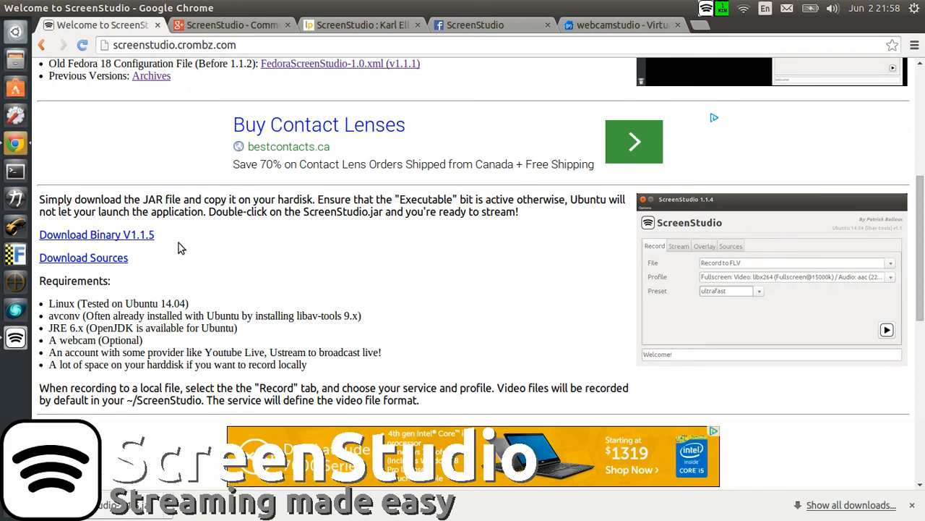
{"action": "left_click", "coordinate": [12, 60]}
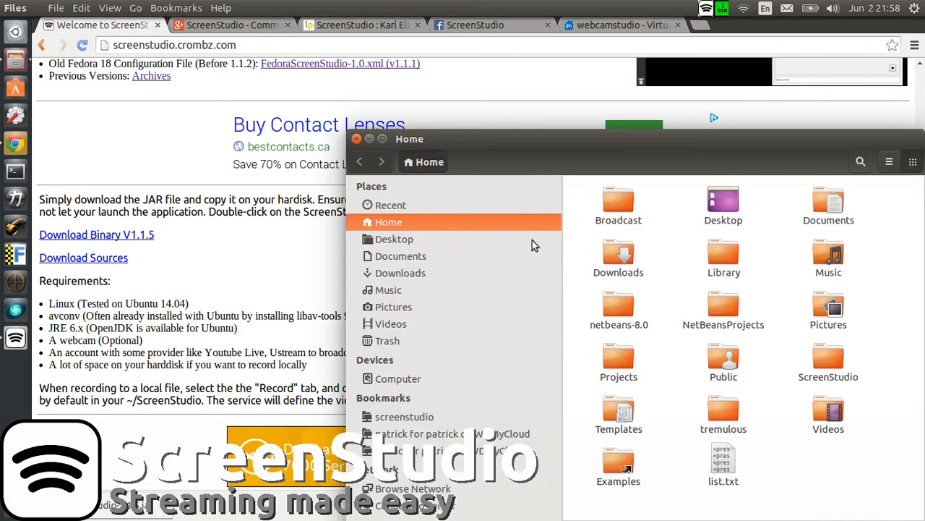
{"action": "double_click", "coordinate": [618, 257]}
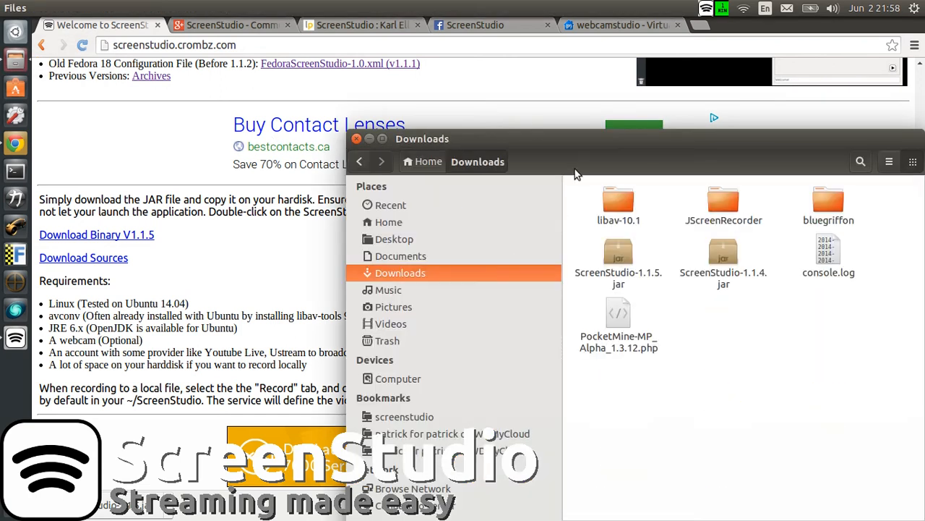
{"action": "left_click_drag", "start_coordinate": [541, 138], "coordinate": [423, 72]}
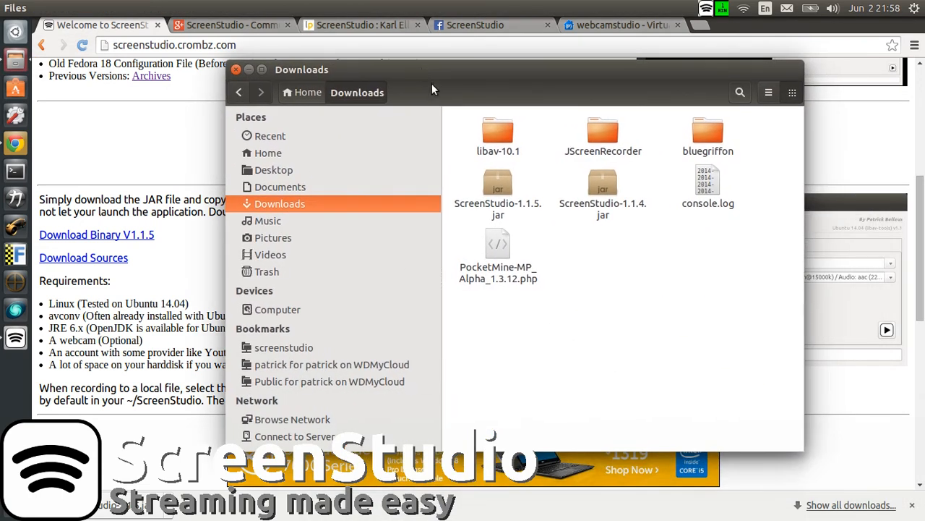
Step: Check the execute permission of ScreenStudio-1.1.5.jar in its file properties, and close the file manager
{"action": "left_click", "coordinate": [488, 187]}
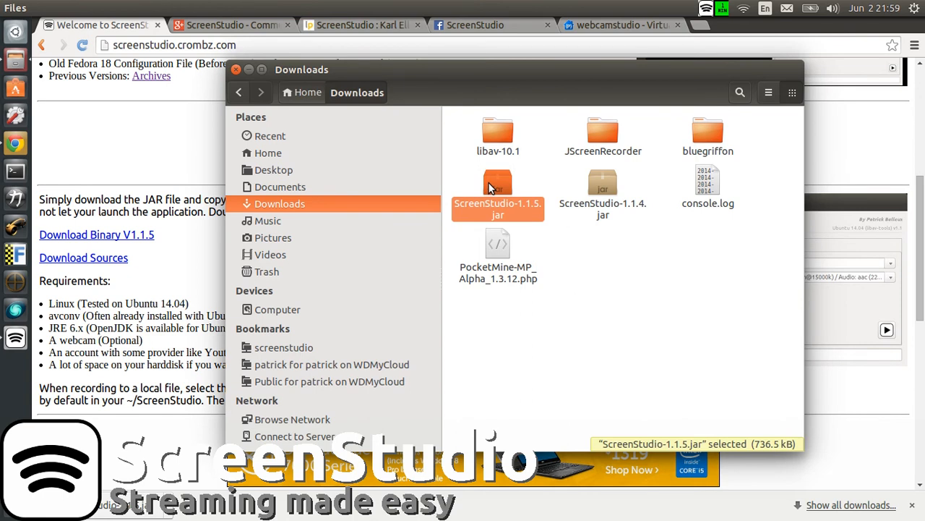
{"action": "right_click", "coordinate": [489, 188]}
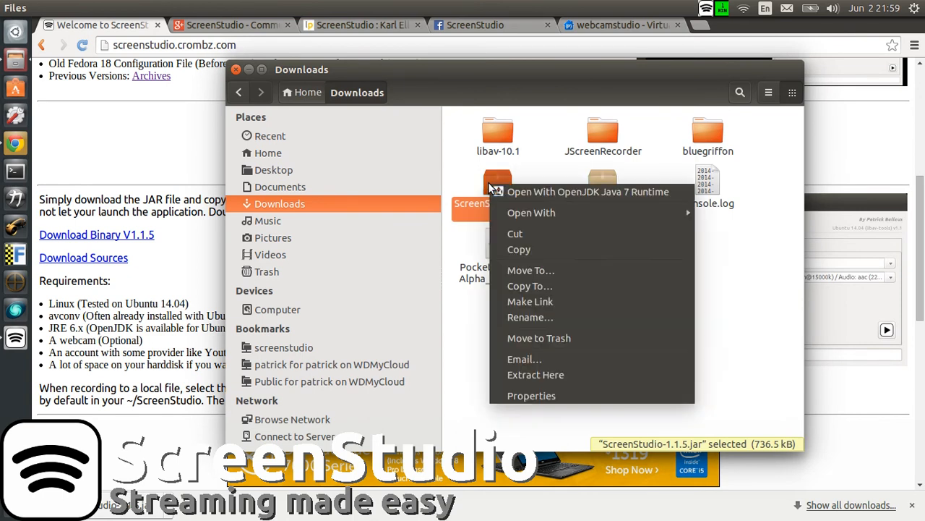
{"action": "left_click", "coordinate": [528, 395]}
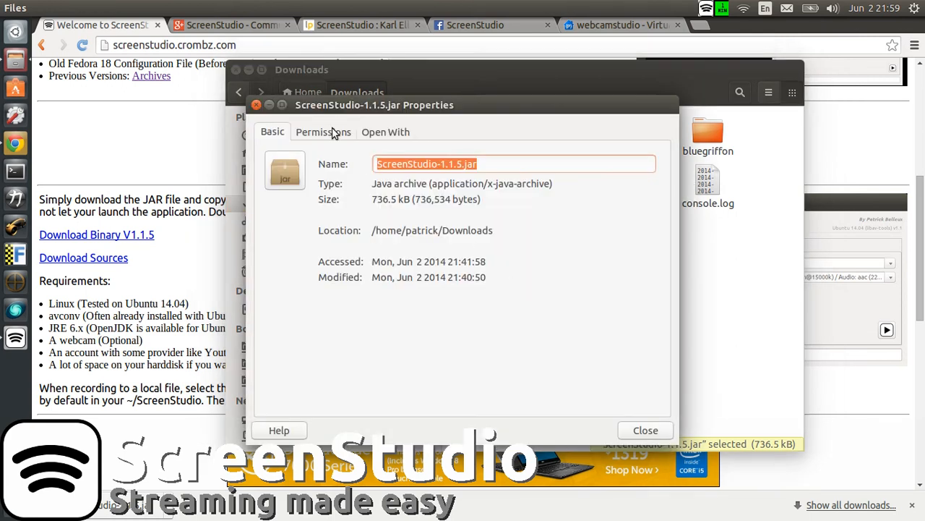
{"action": "left_click", "coordinate": [334, 132]}
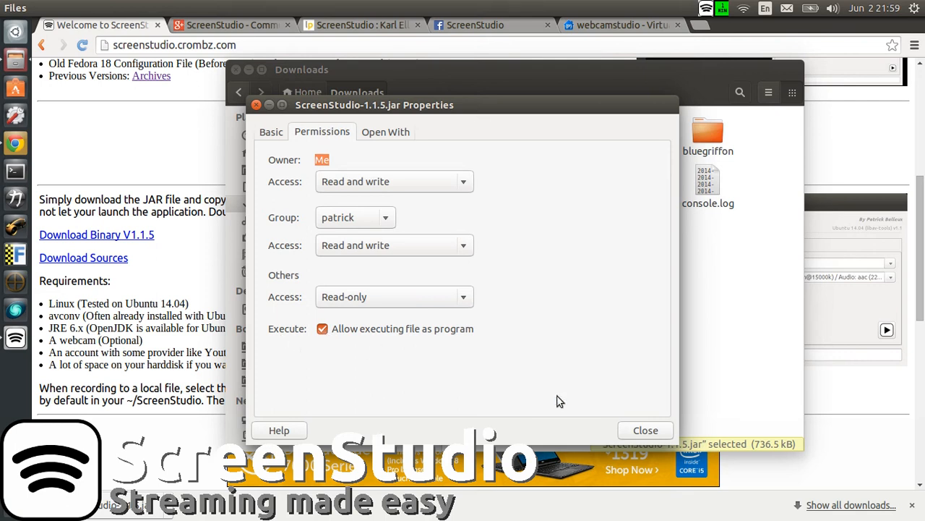
{"action": "left_click", "coordinate": [646, 429]}
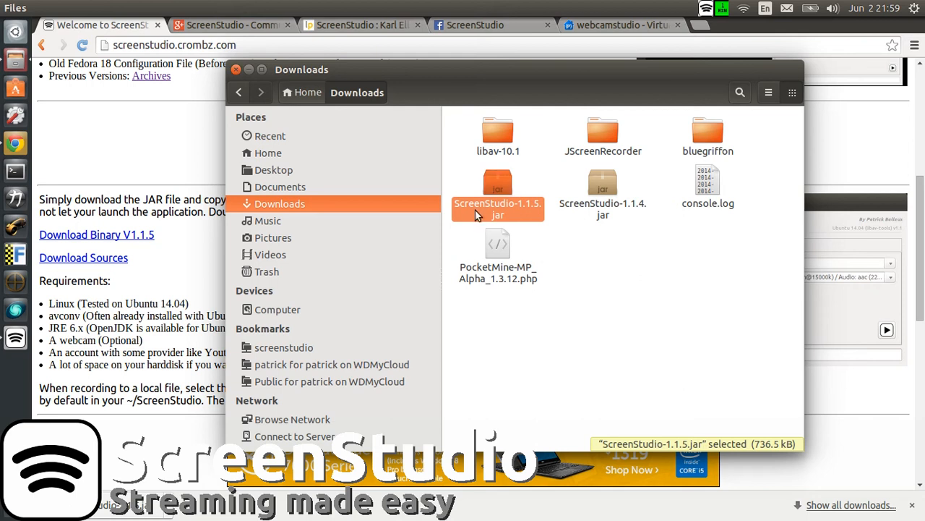
{"action": "left_click", "coordinate": [236, 70]}
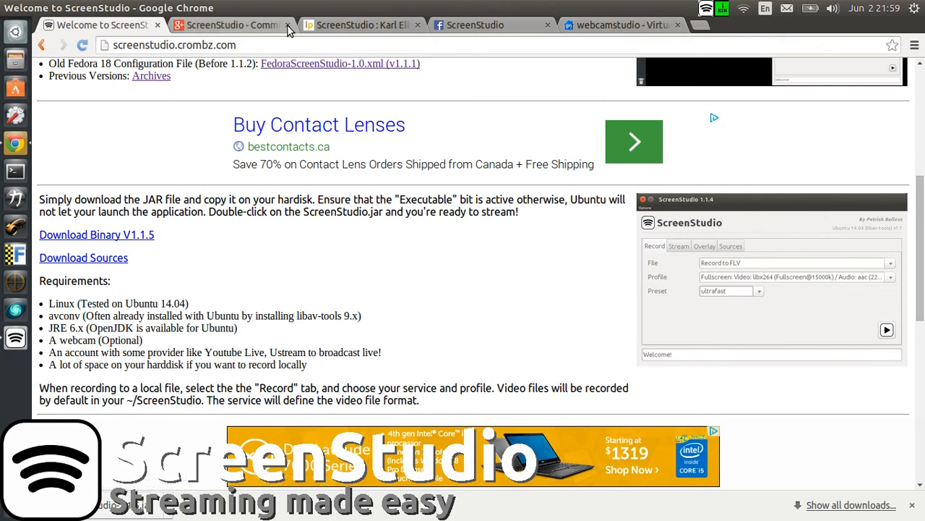
Step: Open the ScreenStudio PPA page on Launchpad and highlight the address ppa:soylent-tv/screenstudio
{"action": "left_click", "coordinate": [334, 27]}
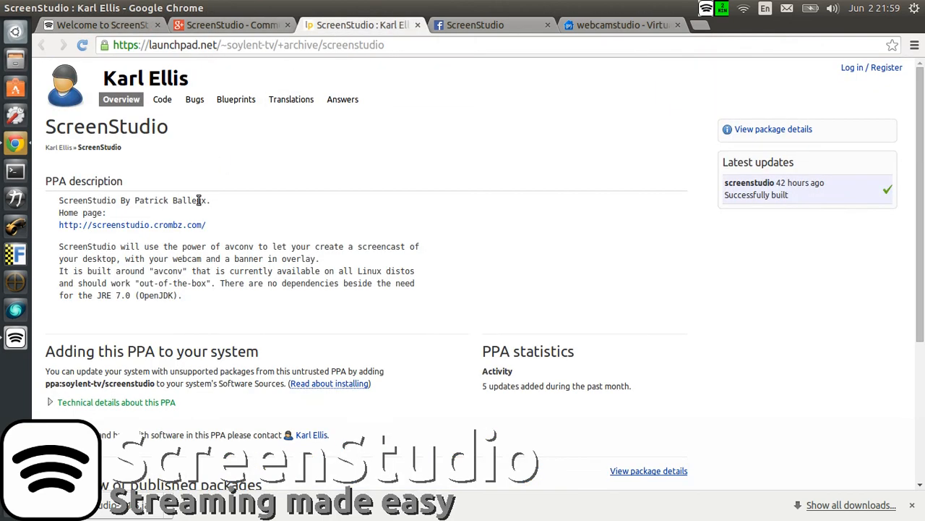
{"action": "scroll", "coordinate": [266, 242], "scroll_direction": "down", "scroll_amount": 3}
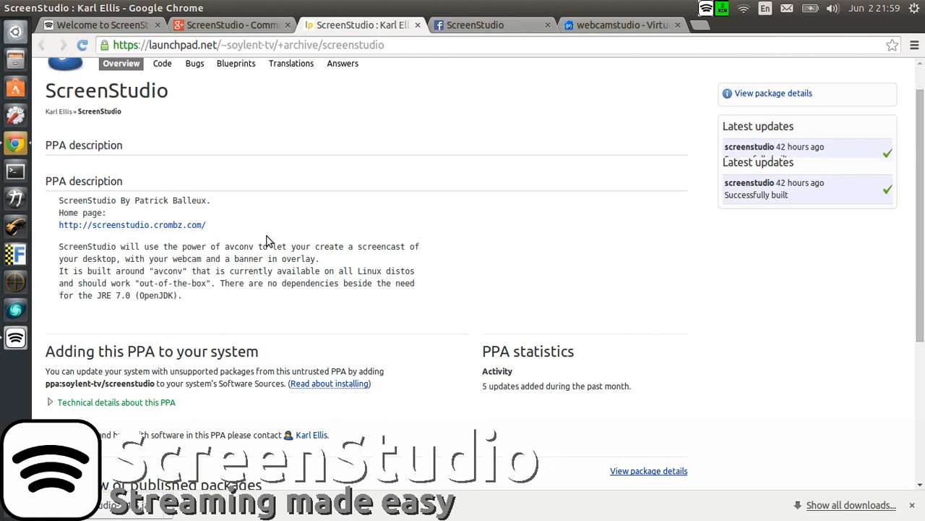
{"action": "scroll", "coordinate": [266, 242], "scroll_direction": "down", "scroll_amount": 1}
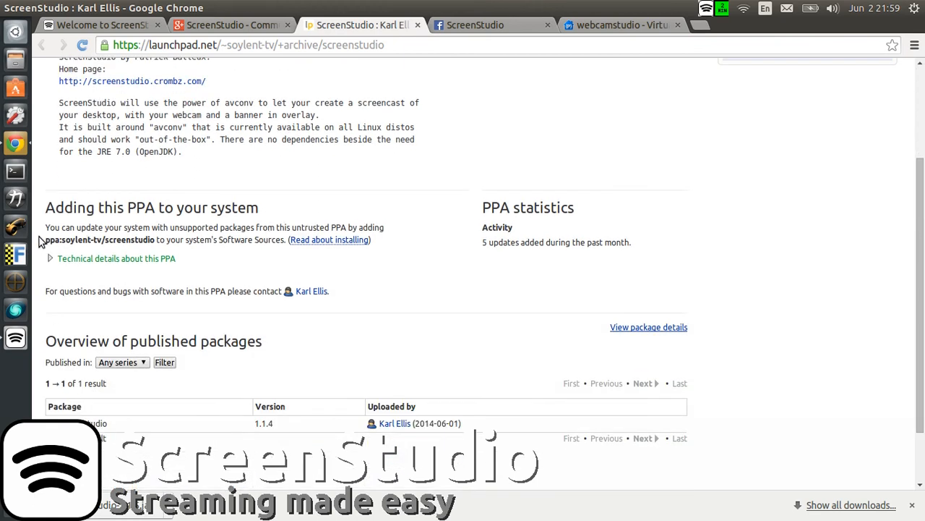
{"action": "left_click_drag", "start_coordinate": [46, 242], "coordinate": [157, 240]}
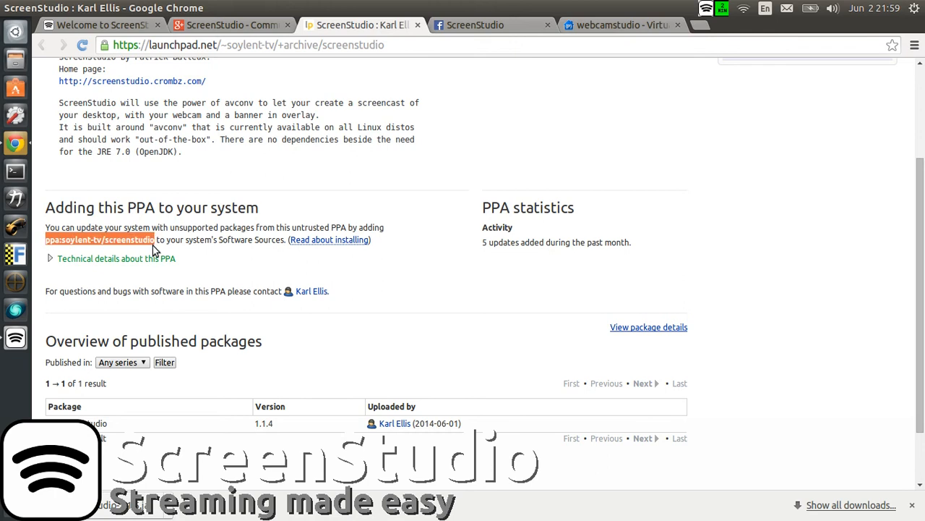
Step: View the PPA installation instructions, highlighting the ppa:user/ppa-name placeholder in Step 2 and the matching PPA address on the page
{"action": "left_click", "coordinate": [323, 239]}
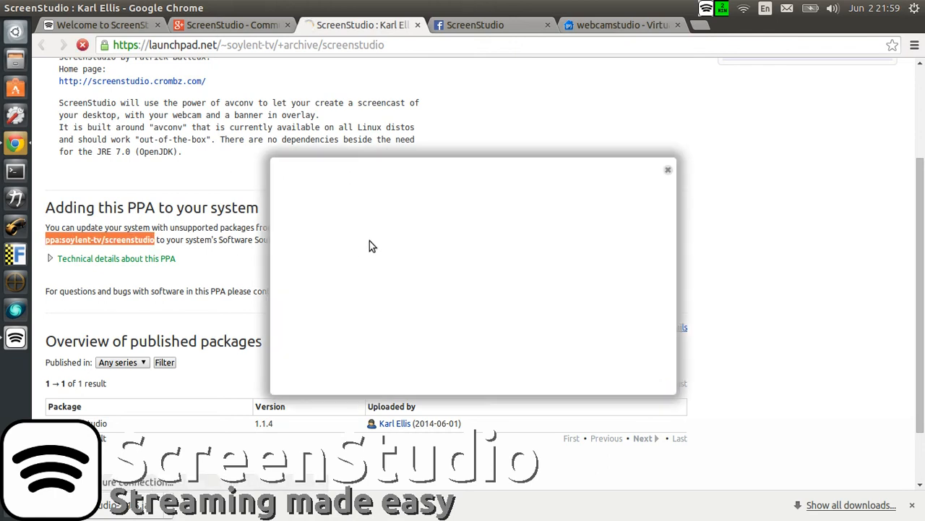
{"action": "left_click_drag", "start_coordinate": [665, 209], "coordinate": [661, 247]}
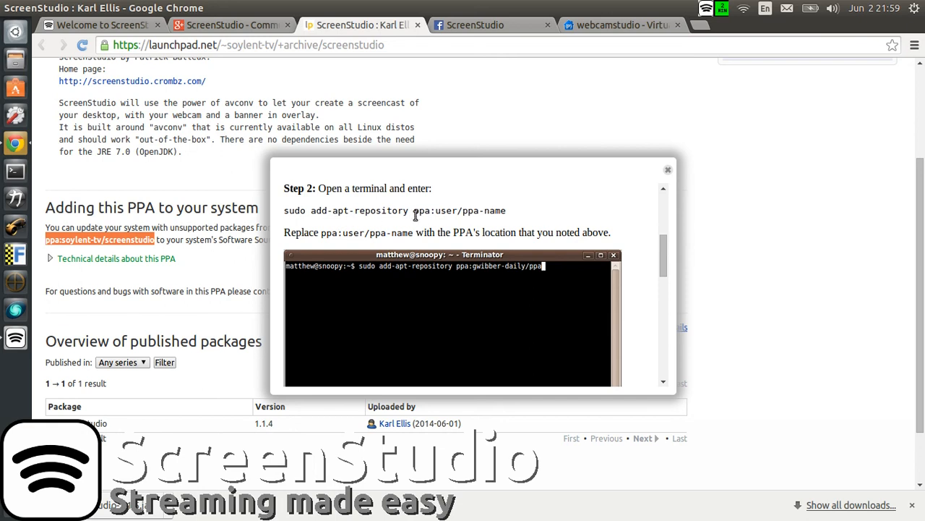
{"action": "left_click_drag", "start_coordinate": [414, 210], "coordinate": [508, 210]}
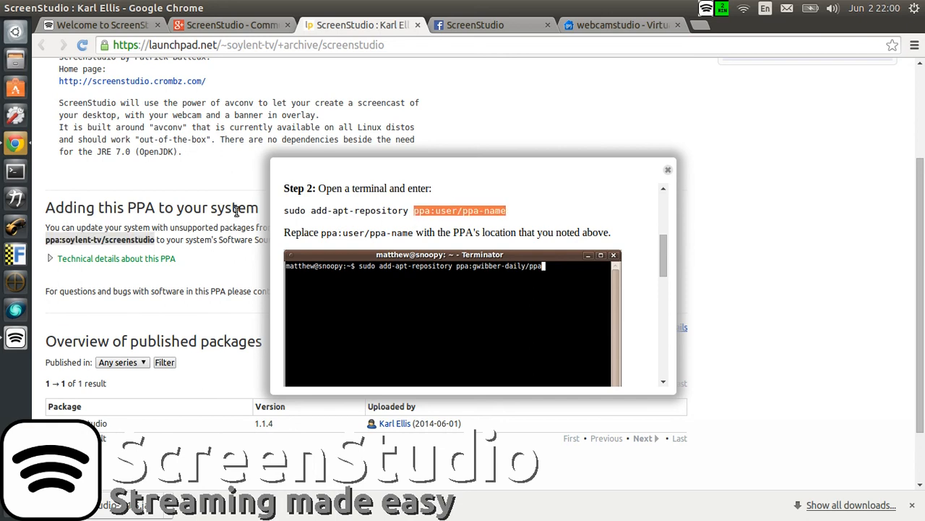
{"action": "left_click_drag", "start_coordinate": [46, 239], "coordinate": [155, 239]}
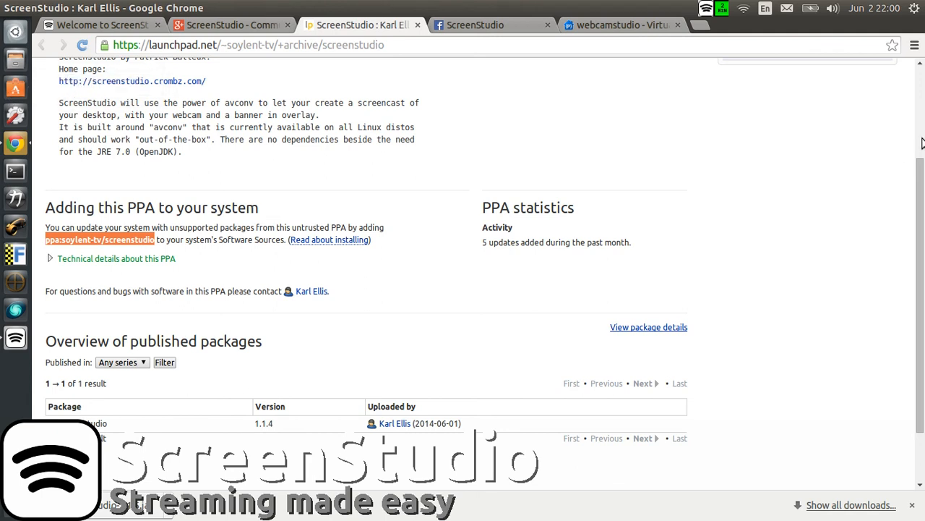
Step: Look over the PPA description and the overview of published packages on the Launchpad page
{"action": "left_click_drag", "start_coordinate": [921, 164], "coordinate": [921, 78]}
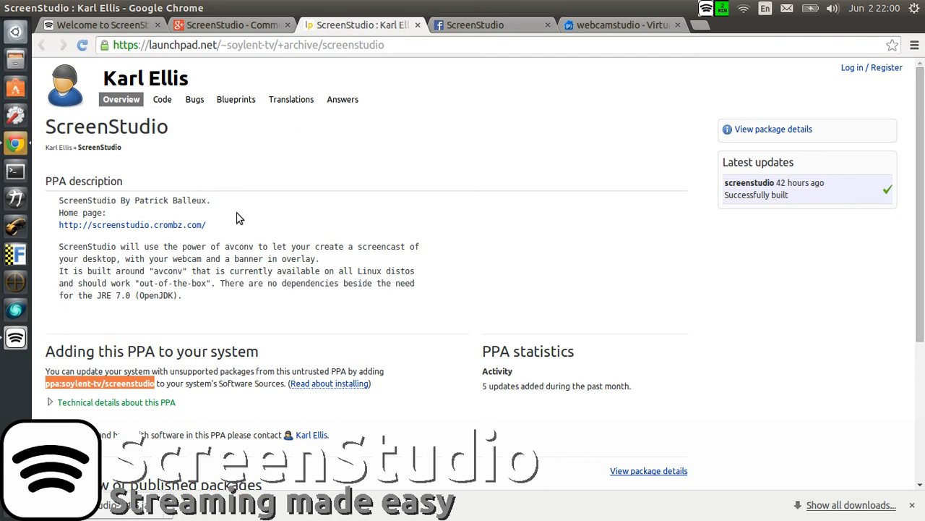
{"action": "scroll", "coordinate": [239, 218], "scroll_direction": "down", "scroll_amount": 5}
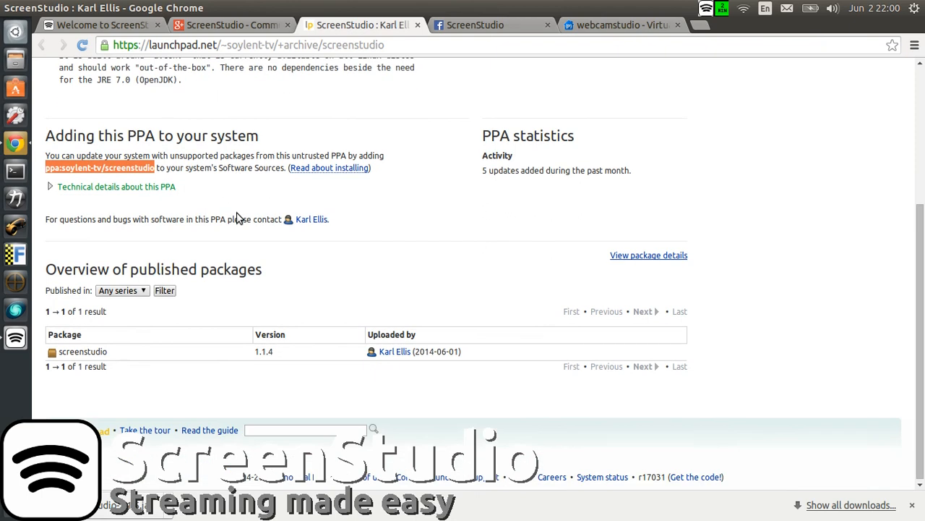
{"action": "scroll", "coordinate": [239, 218], "scroll_direction": "up", "scroll_amount": 5}
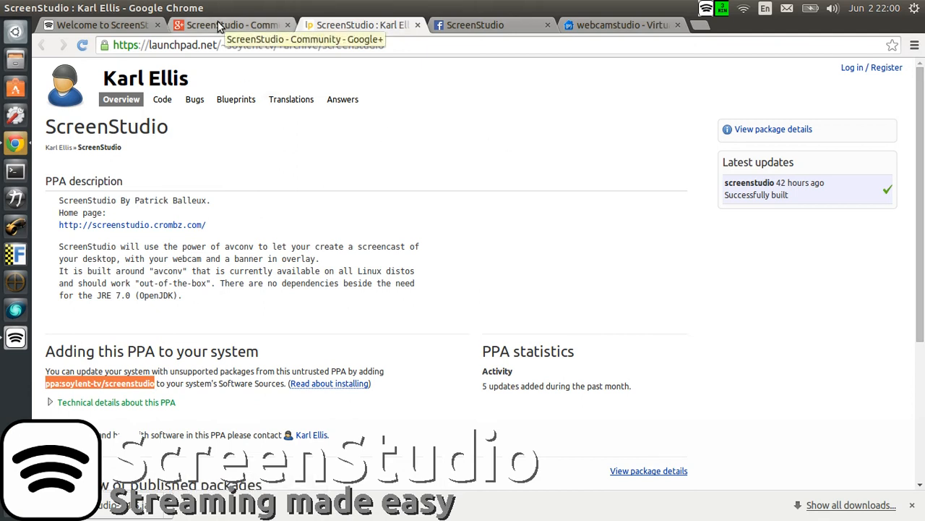
Step: Return to the ScreenStudio home page and review its download links and requirements
{"action": "left_click", "coordinate": [93, 24]}
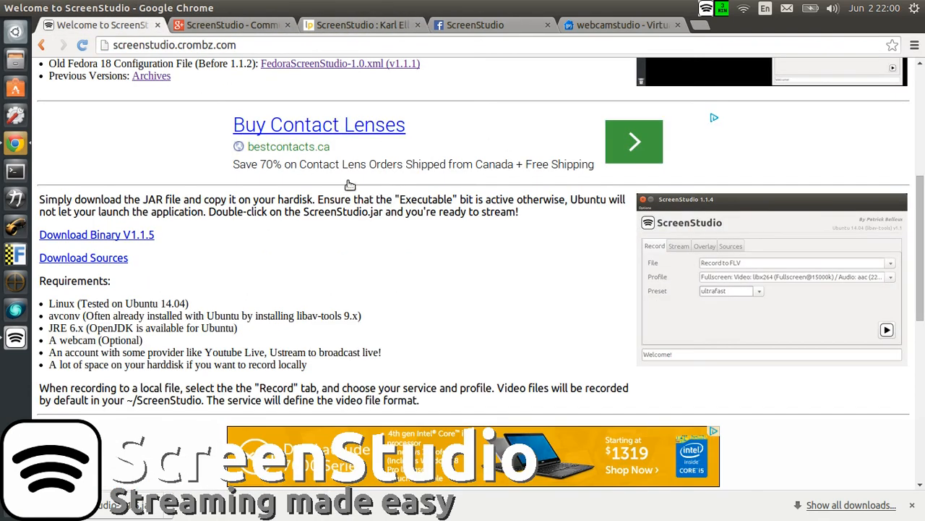
{"action": "scroll", "coordinate": [347, 186], "scroll_direction": "down", "scroll_amount": 1}
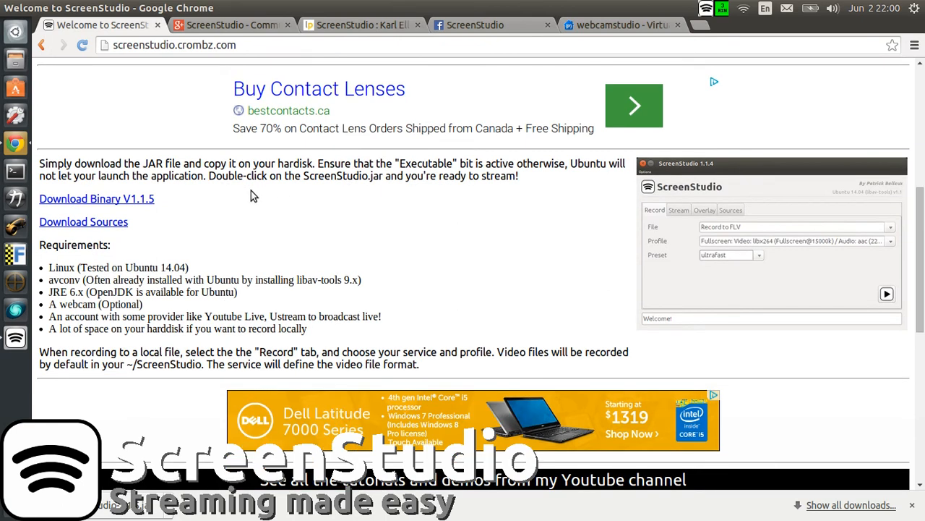
{"action": "scroll", "coordinate": [204, 223], "scroll_direction": "down", "scroll_amount": 1}
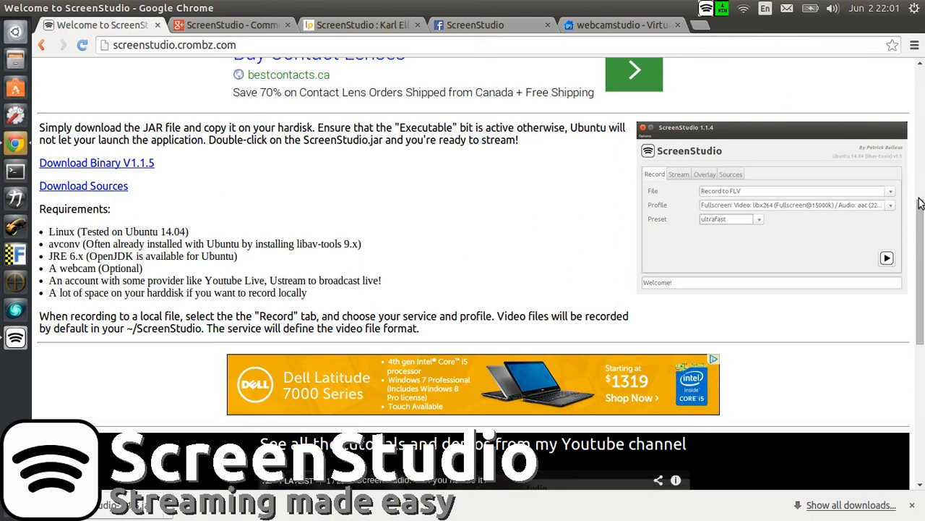
{"action": "left_click_drag", "start_coordinate": [919, 202], "coordinate": [918, 54]}
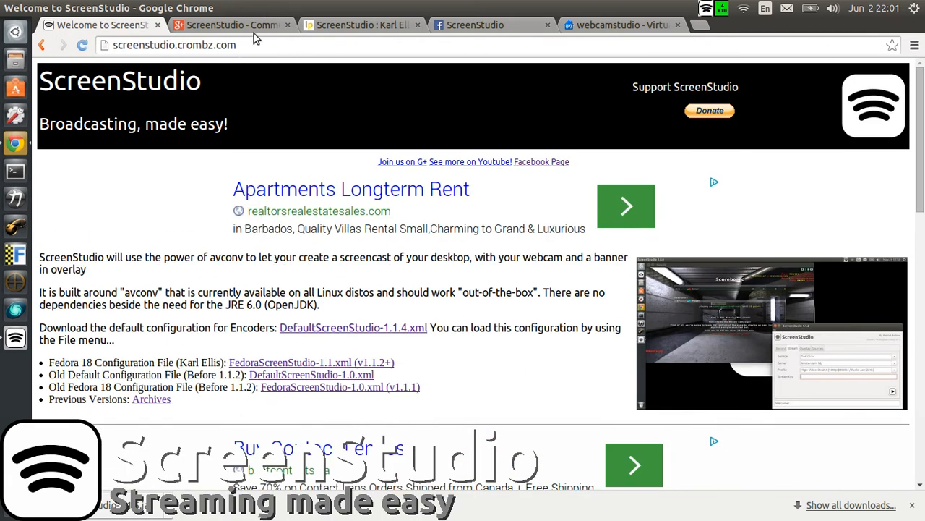
Step: Open the ScreenStudio community on Google+ and look over its posts
{"action": "left_click", "coordinate": [230, 29]}
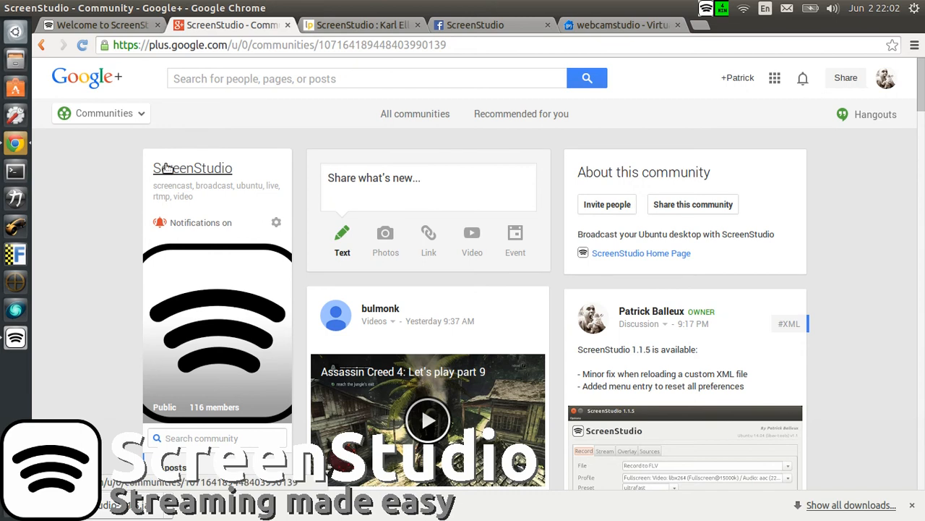
{"action": "left_click", "coordinate": [136, 116]}
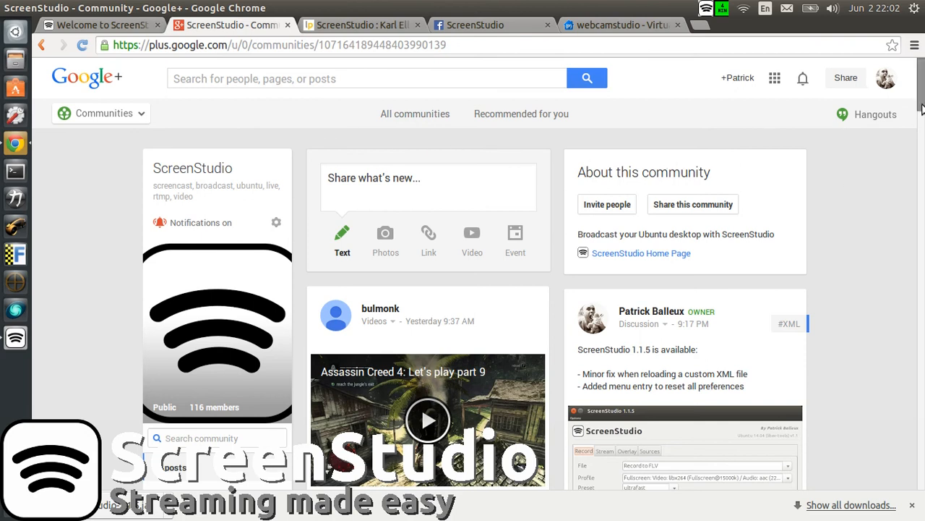
{"action": "scroll", "coordinate": [904, 109], "scroll_direction": "down", "scroll_amount": 3}
{"action": "scroll", "coordinate": [877, 112], "scroll_direction": "up", "scroll_amount": 3}
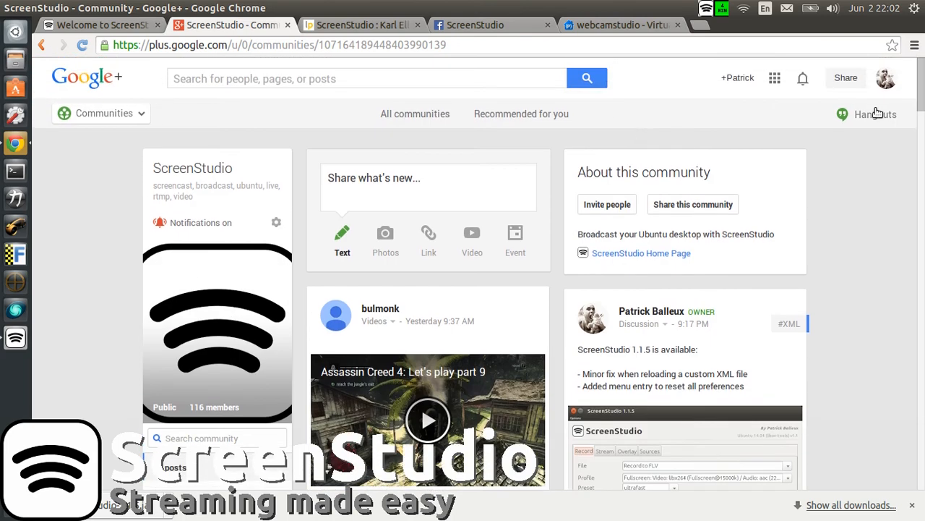
Step: View the ScreenStudio Facebook page, and open the webcamstudio project page on Google Code
{"action": "left_click", "coordinate": [472, 28]}
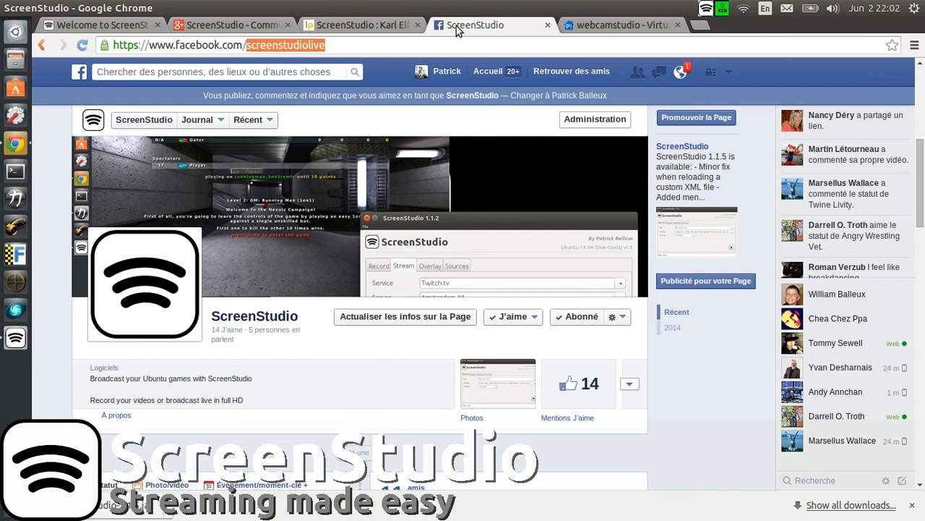
{"action": "left_click", "coordinate": [346, 33]}
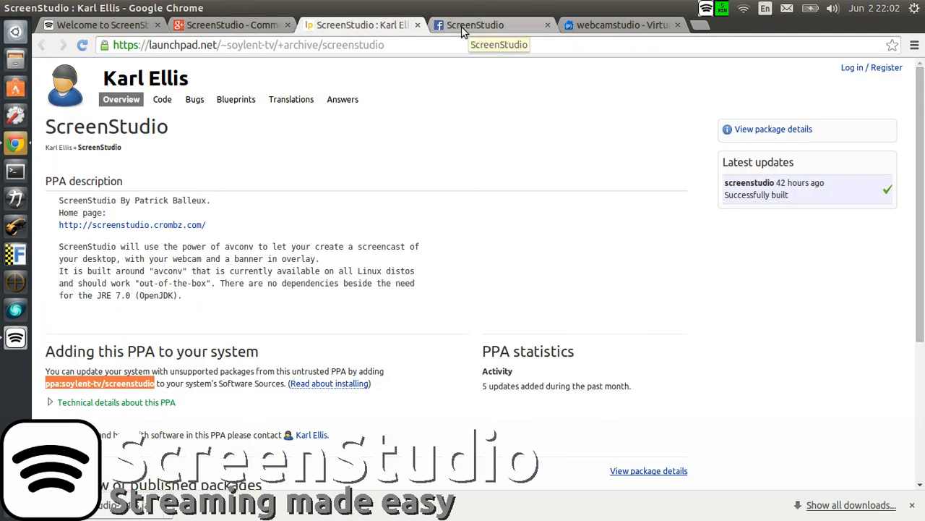
{"action": "left_click", "coordinate": [593, 27]}
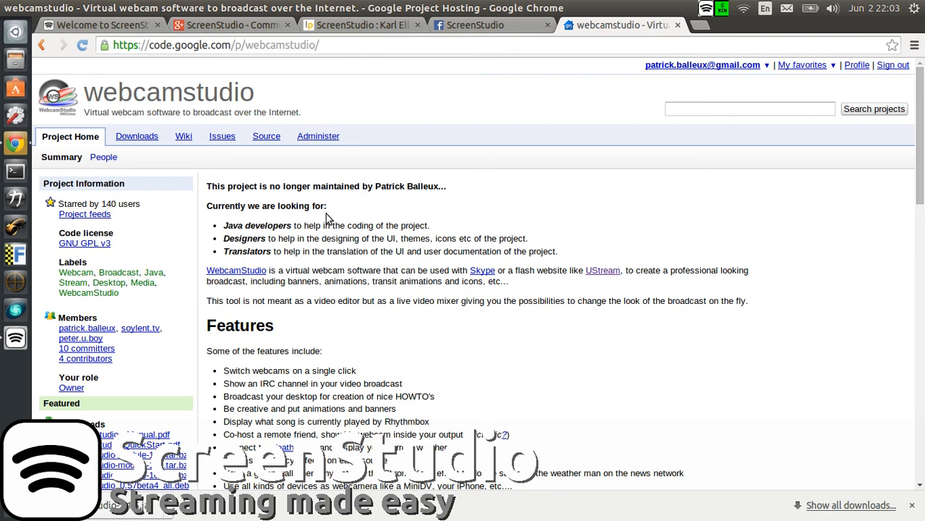
Step: Open the WebcamStudio Reloaded community from the list of all Google+ communities
{"action": "left_click", "coordinate": [243, 33]}
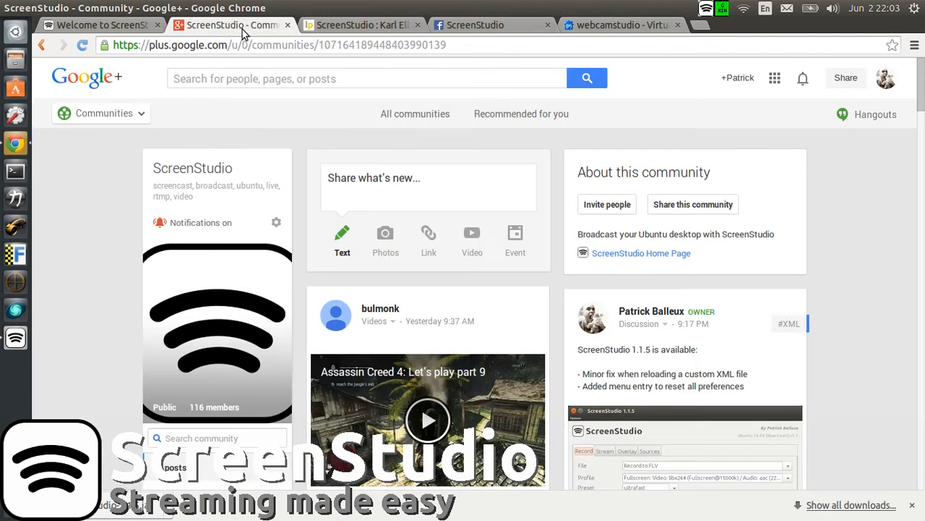
{"action": "left_click", "coordinate": [391, 118]}
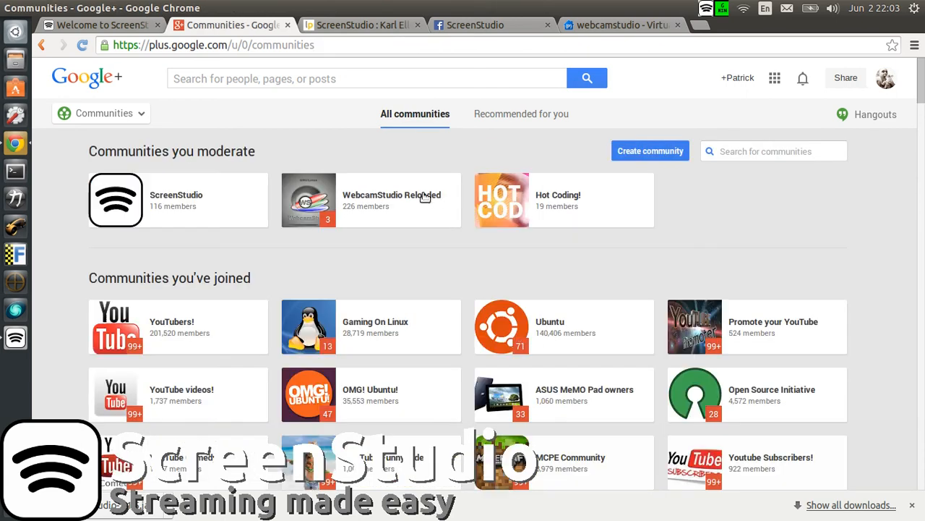
{"action": "left_click", "coordinate": [361, 177]}
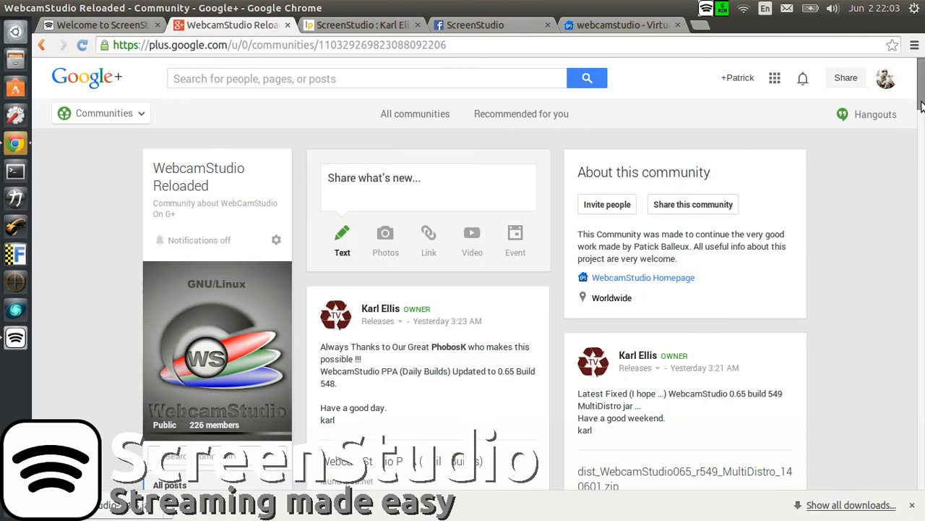
Step: Minimize the browser, bring up the ScreenStudio window and move it closer to the middle of the desktop
{"action": "mouse_move", "coordinate": [921, 106]}
{"action": "left_mouse_down"}
{"action": "mouse_move", "coordinate": [921, 124]}
{"action": "mouse_move", "coordinate": [922, 107]}
{"action": "left_mouse_up"}
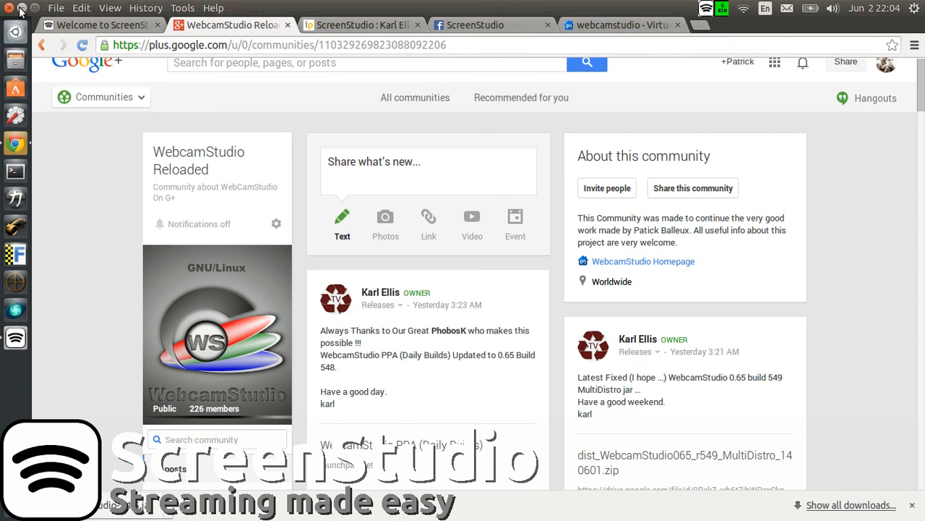
{"action": "left_click", "coordinate": [20, 7]}
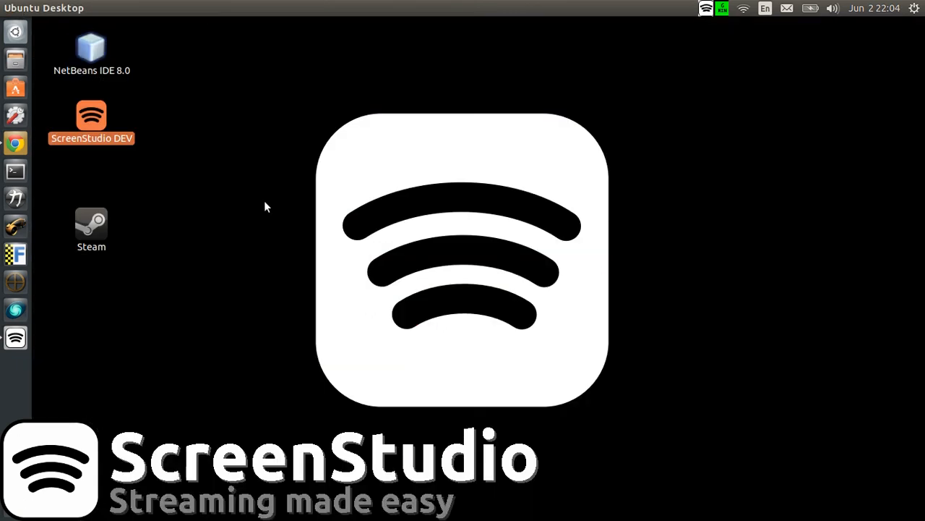
{"action": "left_click", "coordinate": [20, 340]}
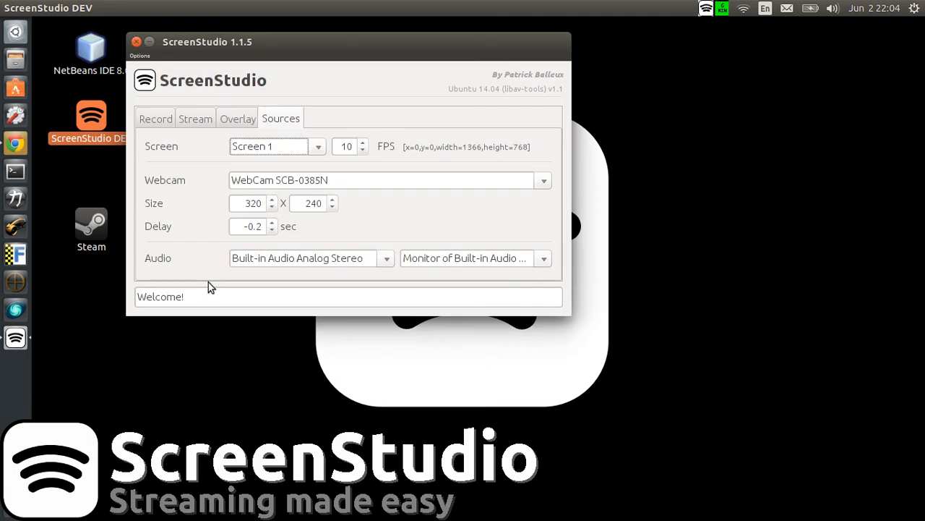
{"action": "left_click_drag", "start_coordinate": [236, 44], "coordinate": [316, 53]}
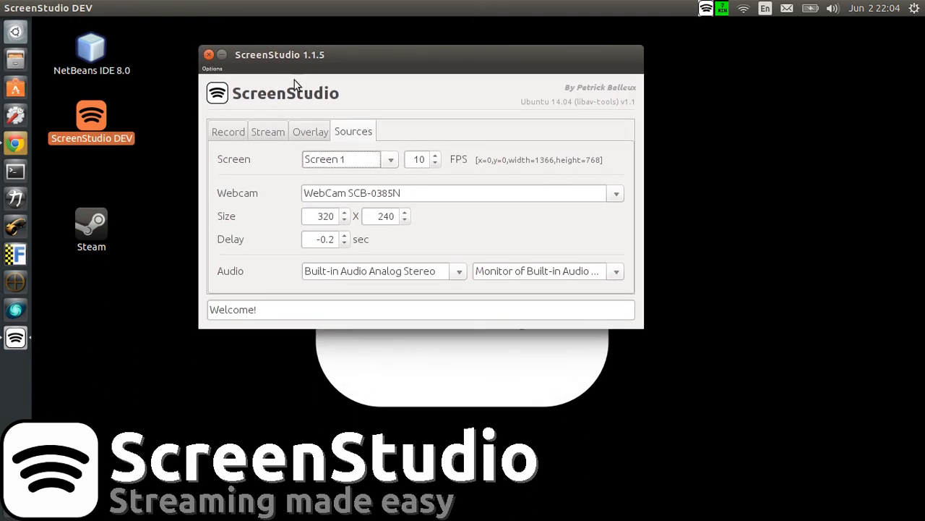
Step: Examine the capture source settings for the screen, frame rate, webcam device and webcam delay
{"action": "left_click", "coordinate": [236, 130]}
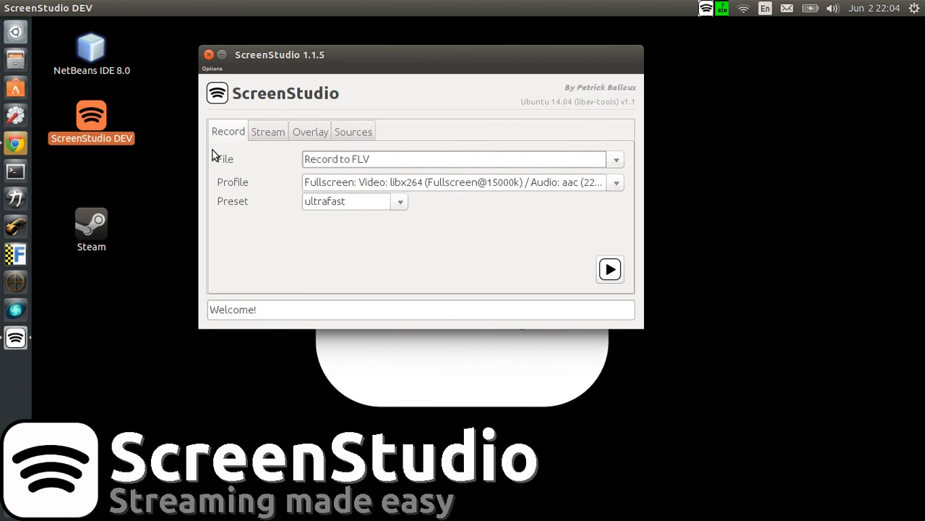
{"action": "left_click", "coordinate": [346, 135]}
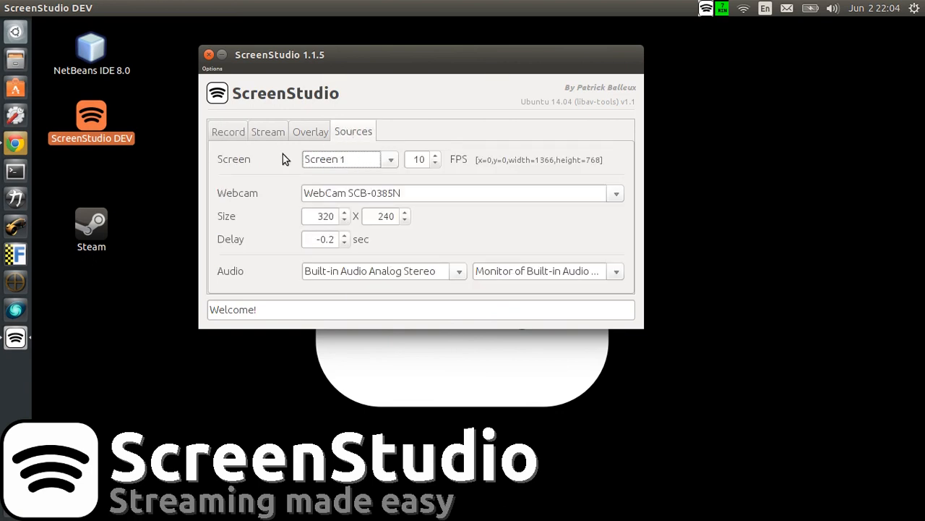
{"action": "left_click", "coordinate": [389, 160]}
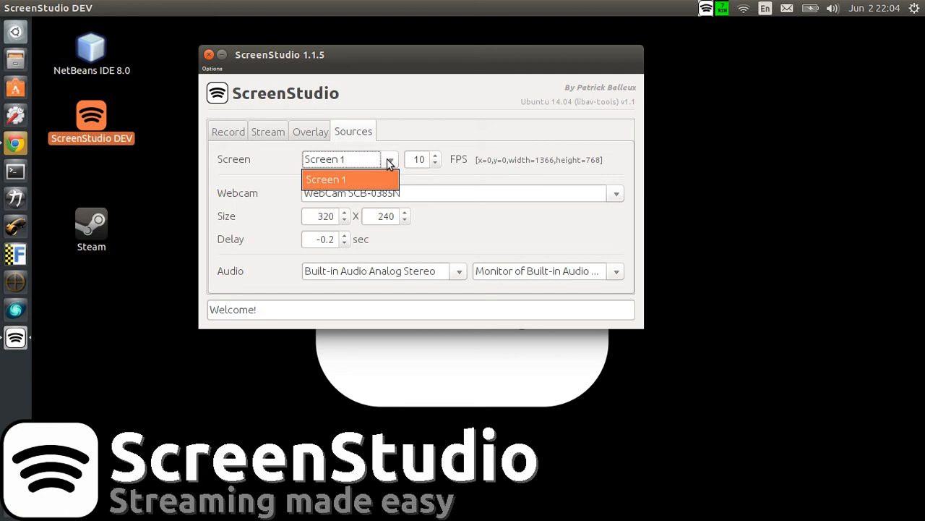
{"action": "left_click", "coordinate": [388, 162]}
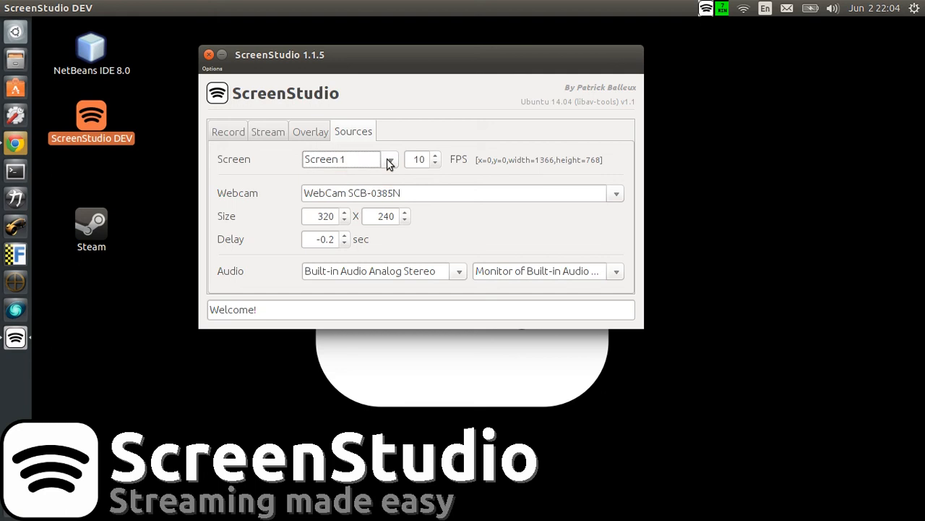
{"action": "left_click", "coordinate": [412, 159]}
{"action": "left_click", "coordinate": [464, 194]}
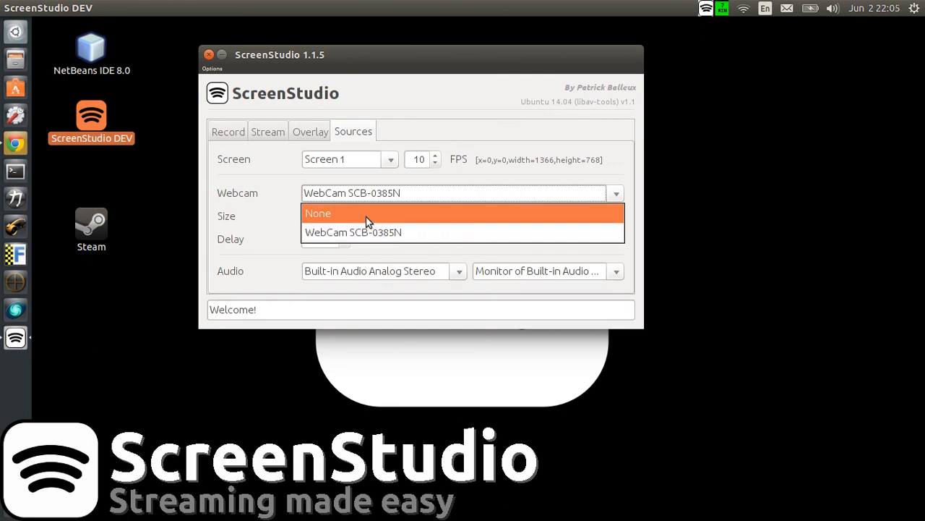
{"action": "left_click", "coordinate": [276, 210]}
{"action": "left_click", "coordinate": [308, 240]}
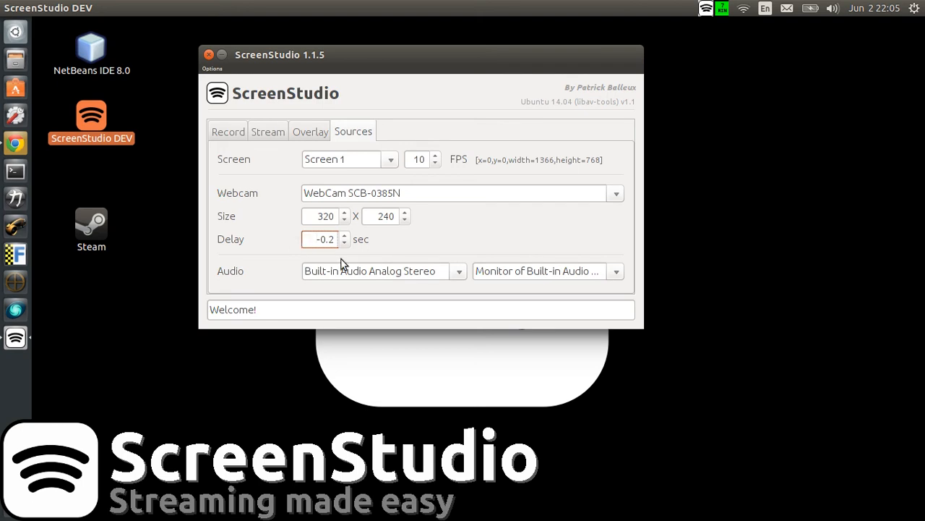
Step: Examine the available devices for both audio sources, the audio input and the audio monitor
{"action": "left_click", "coordinate": [363, 274]}
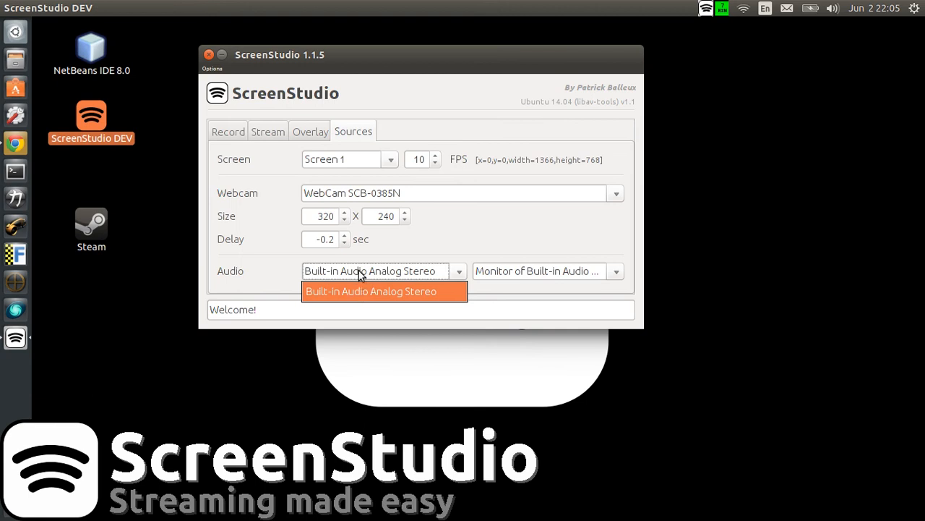
{"action": "left_click", "coordinate": [556, 271]}
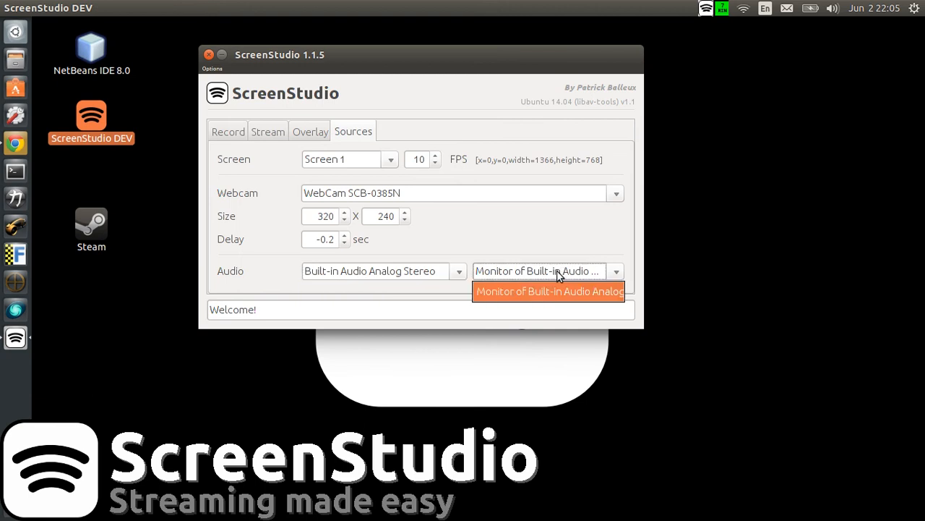
{"action": "left_click", "coordinate": [402, 272]}
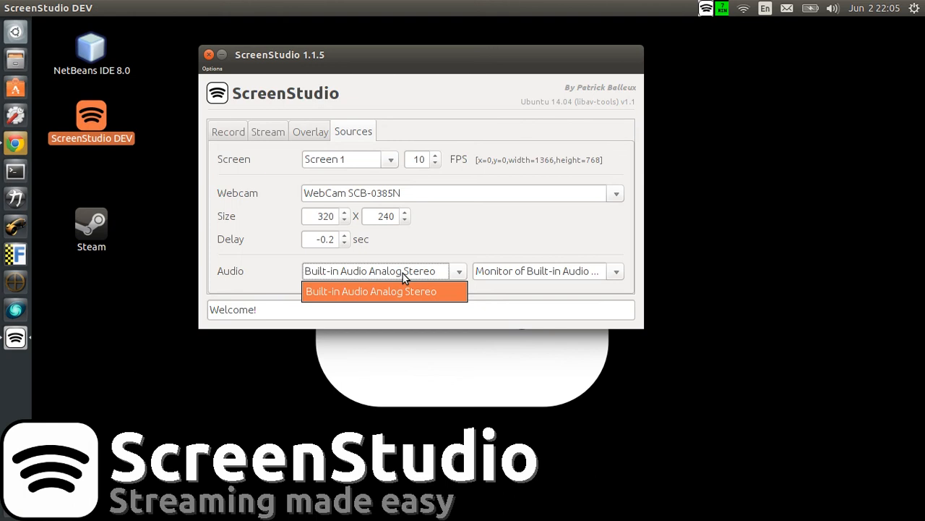
{"action": "left_click", "coordinate": [497, 269]}
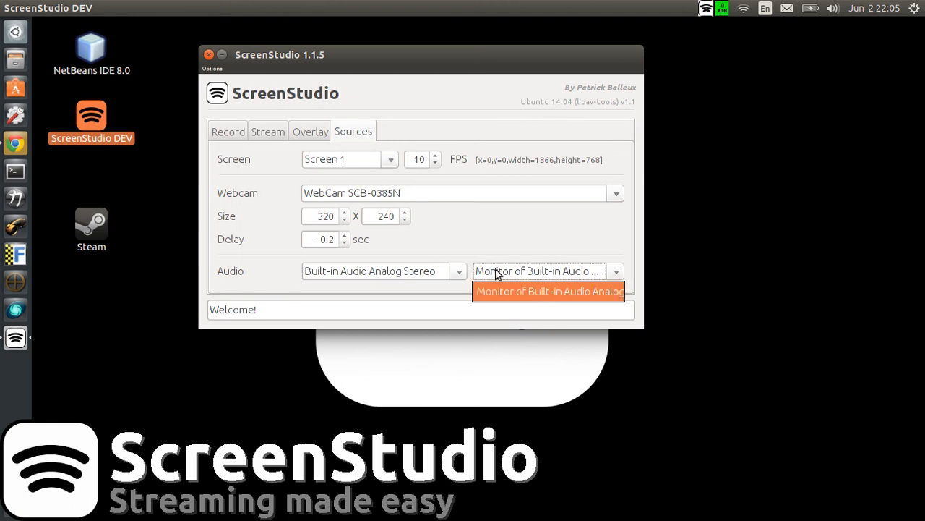
{"action": "left_click", "coordinate": [422, 278]}
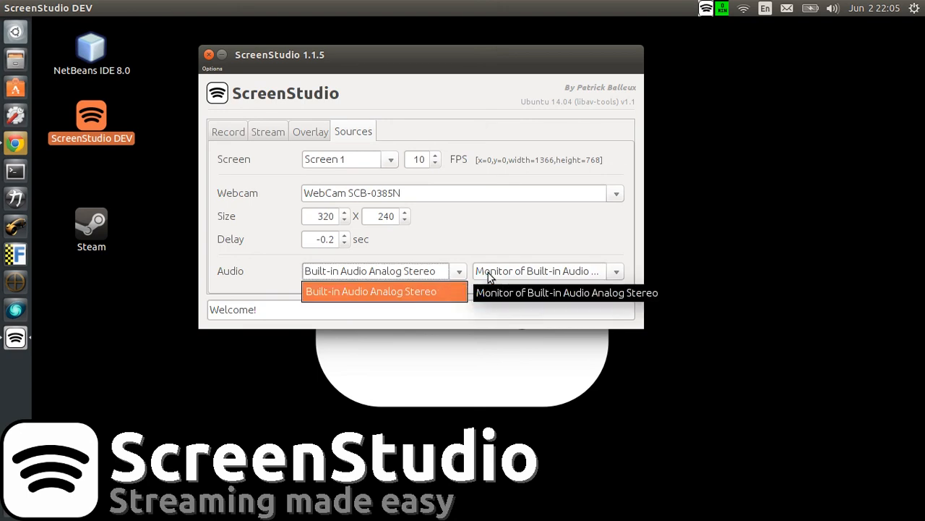
{"action": "left_click", "coordinate": [477, 272]}
{"action": "left_click", "coordinate": [434, 273]}
{"action": "left_click", "coordinate": [435, 243]}
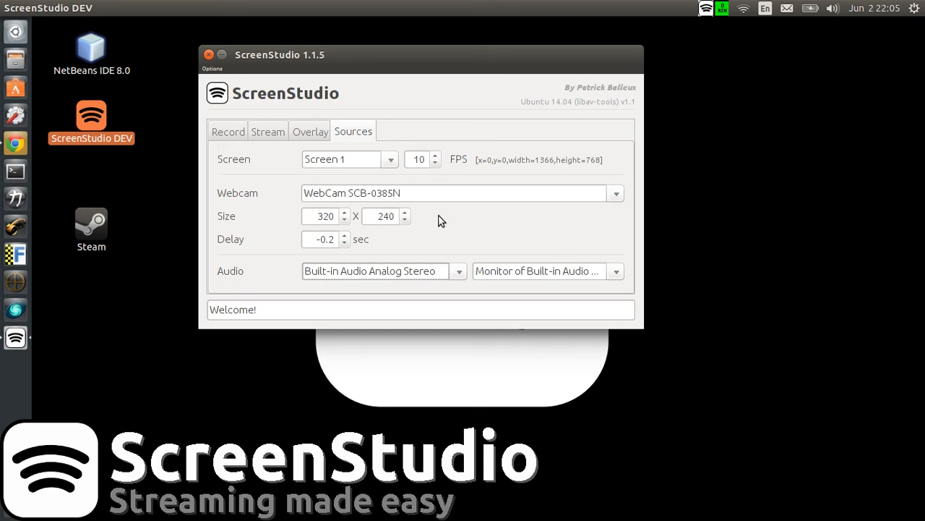
Step: Go to the recording settings and choose Record to FLV as the output file format
{"action": "left_click", "coordinate": [232, 133]}
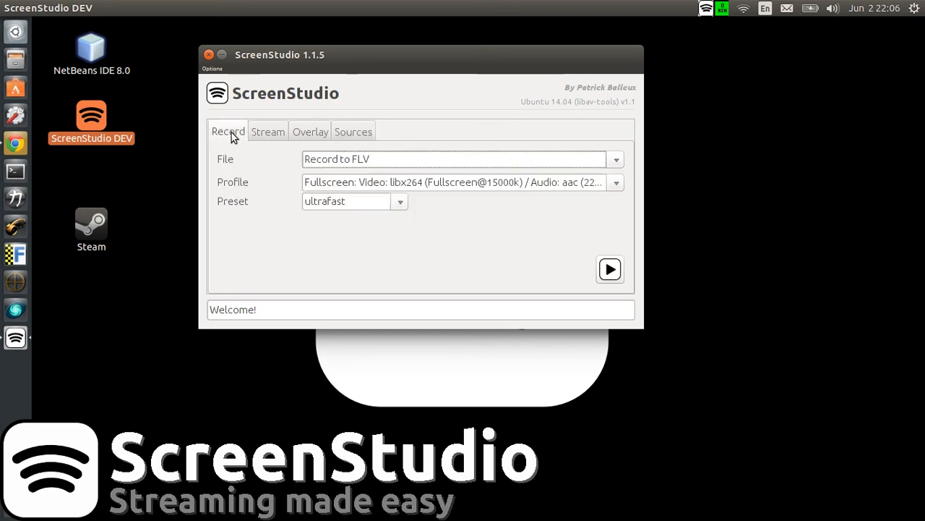
{"action": "left_click", "coordinate": [358, 161]}
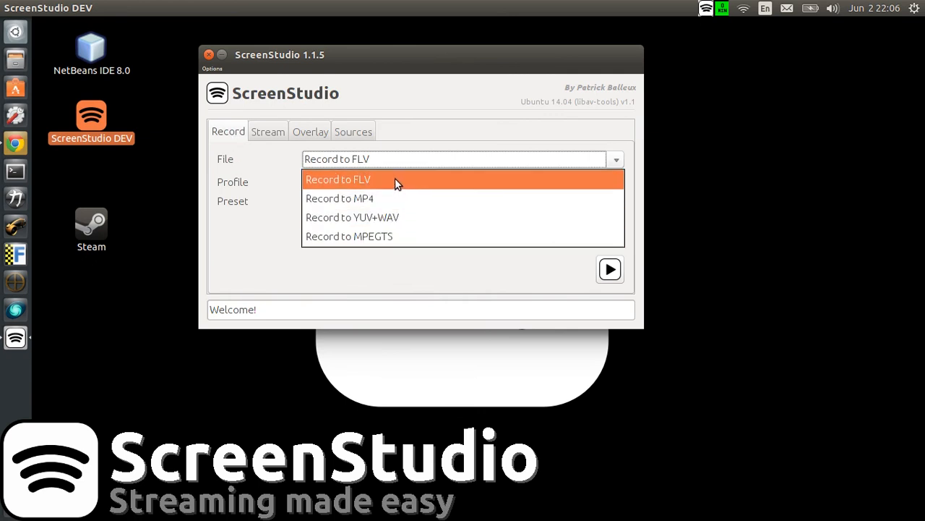
{"action": "left_click", "coordinate": [336, 180]}
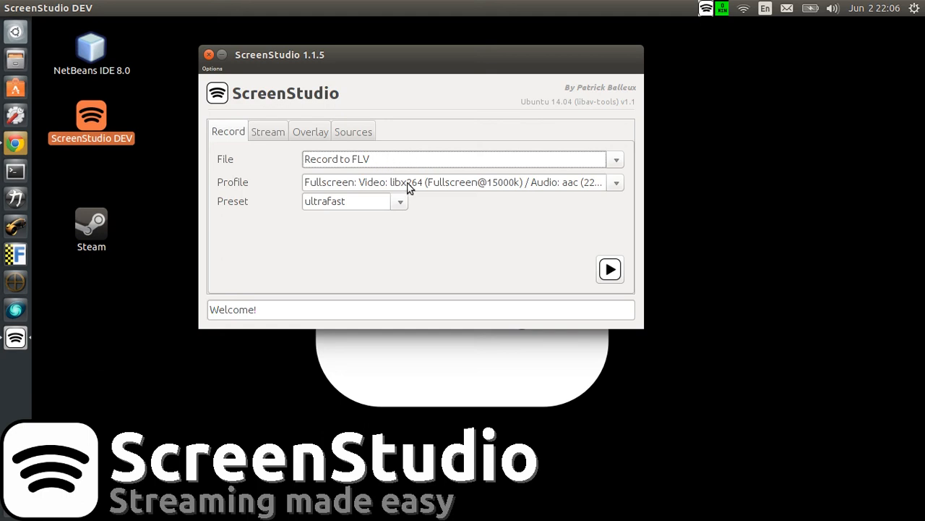
Step: Look through the encoding presets available for recording, down to the slowest ones
{"action": "left_click", "coordinate": [402, 201]}
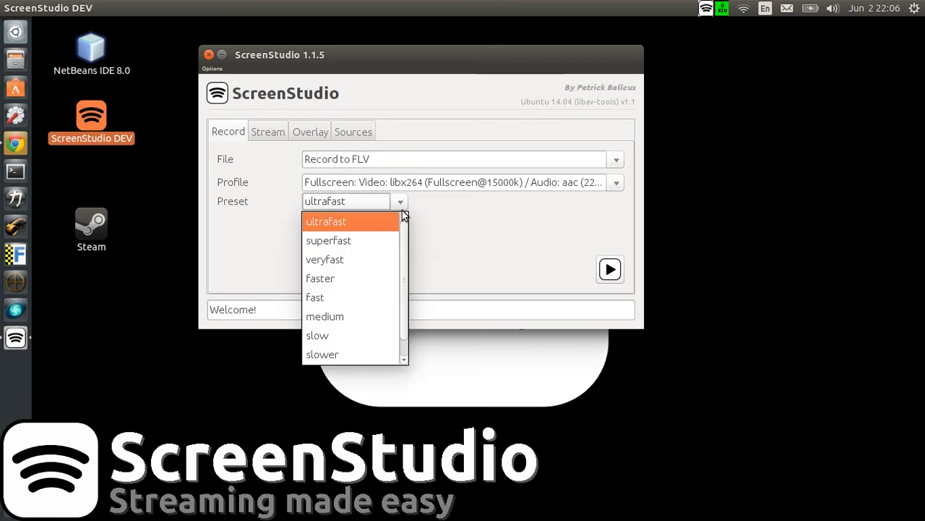
{"action": "mouse_move", "coordinate": [404, 226]}
{"action": "left_mouse_down"}
{"action": "mouse_move", "coordinate": [397, 265]}
{"action": "mouse_move", "coordinate": [403, 228]}
{"action": "left_mouse_up"}
{"action": "left_click", "coordinate": [422, 215]}
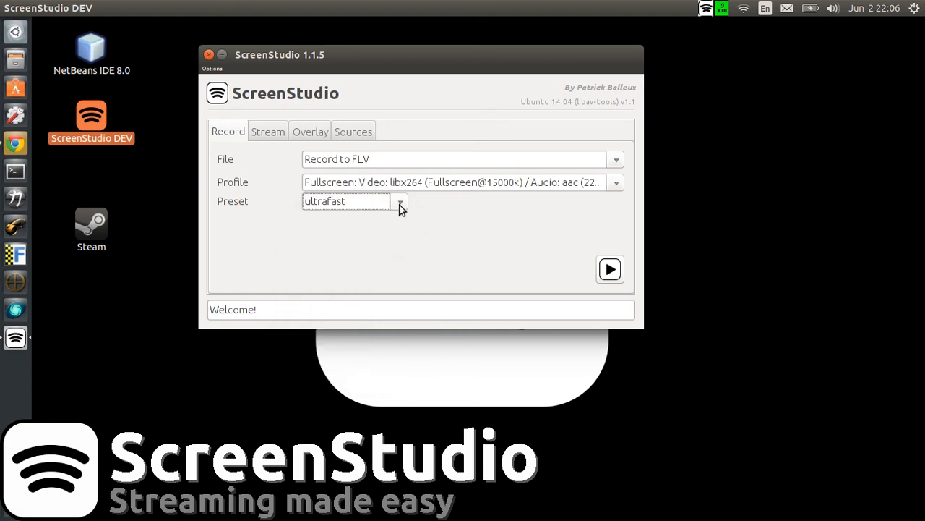
{"action": "left_click", "coordinate": [400, 203]}
{"action": "left_click_drag", "start_coordinate": [404, 233], "coordinate": [406, 261]}
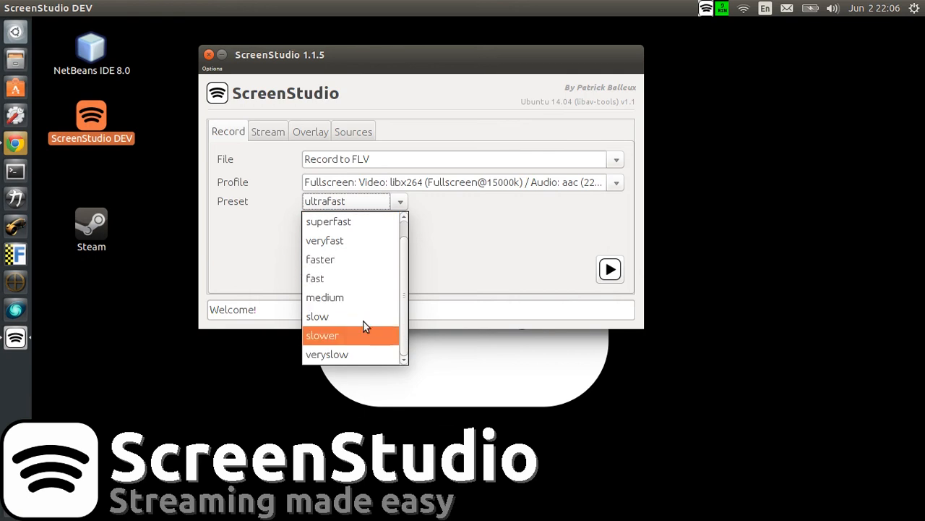
{"action": "left_click", "coordinate": [419, 224]}
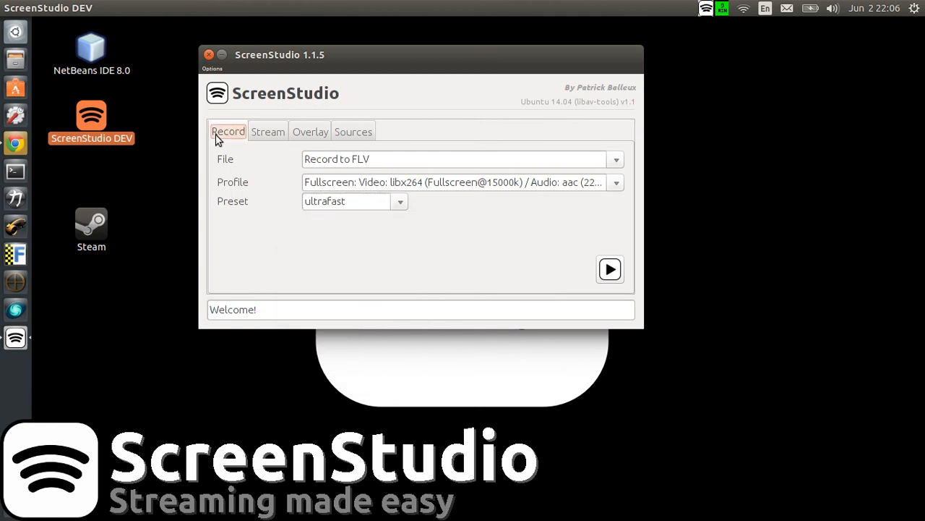
Step: View the home folder in the file manager, close it, and locate ScreenStudio's Set Video Folder option
{"action": "left_click", "coordinate": [609, 270]}
{"action": "left_click", "coordinate": [16, 62]}
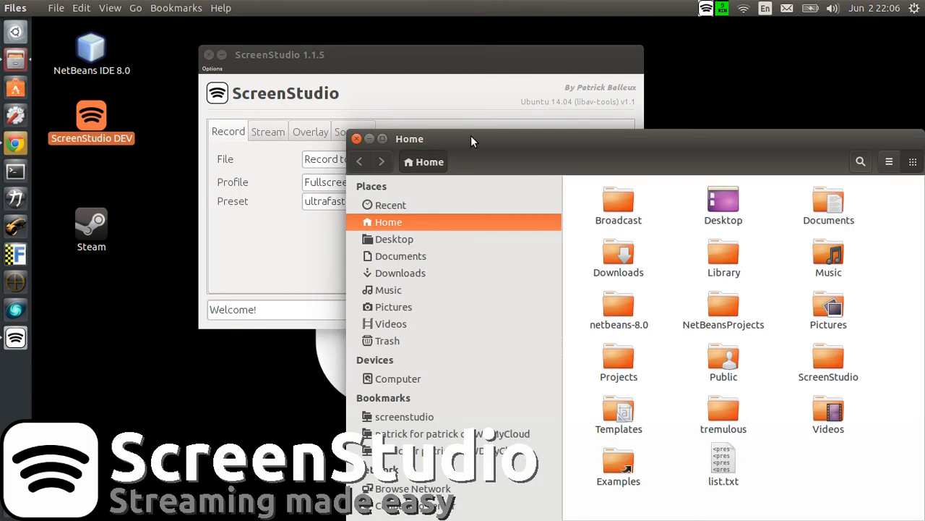
{"action": "left_click_drag", "start_coordinate": [471, 141], "coordinate": [325, 76]}
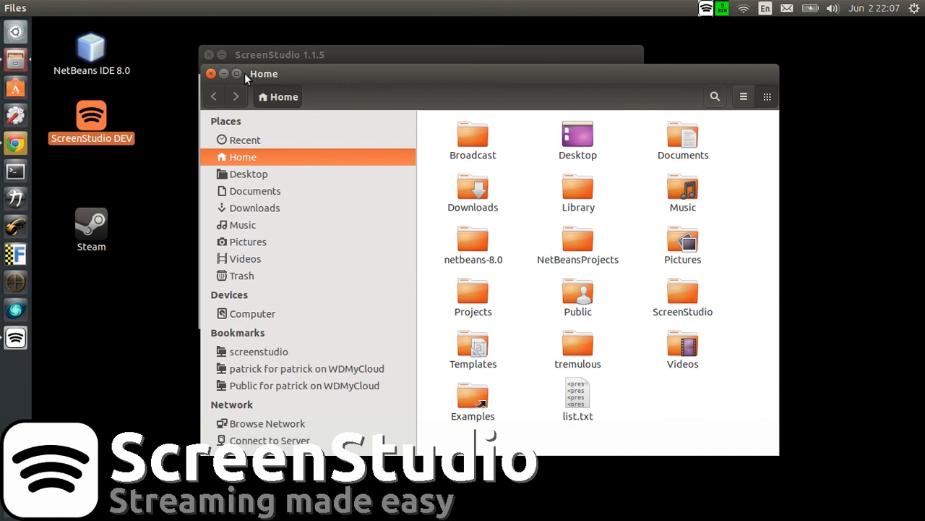
{"action": "left_click", "coordinate": [211, 73]}
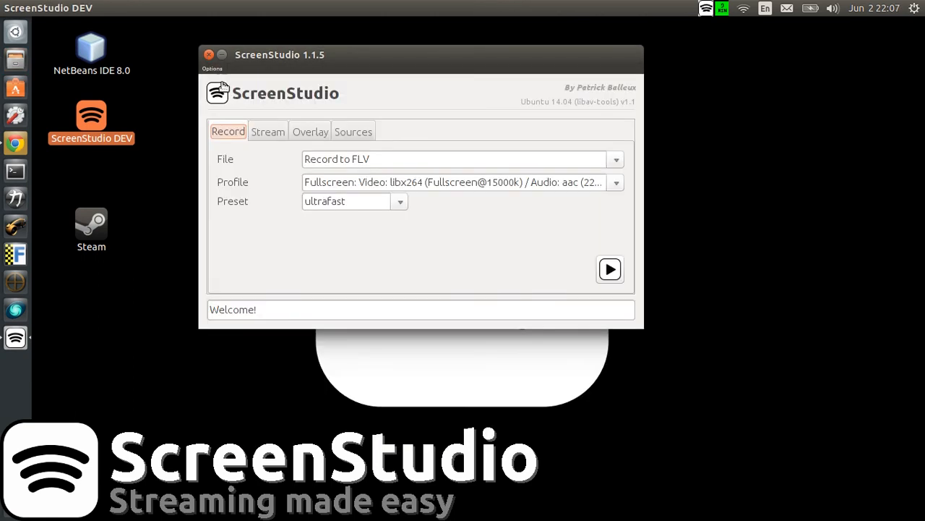
{"action": "left_click", "coordinate": [212, 70]}
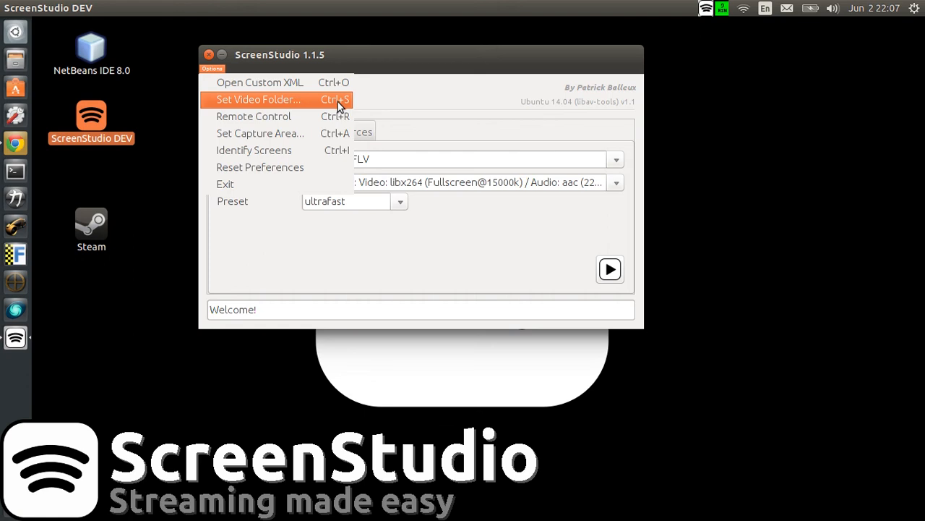
{"action": "left_click", "coordinate": [383, 65]}
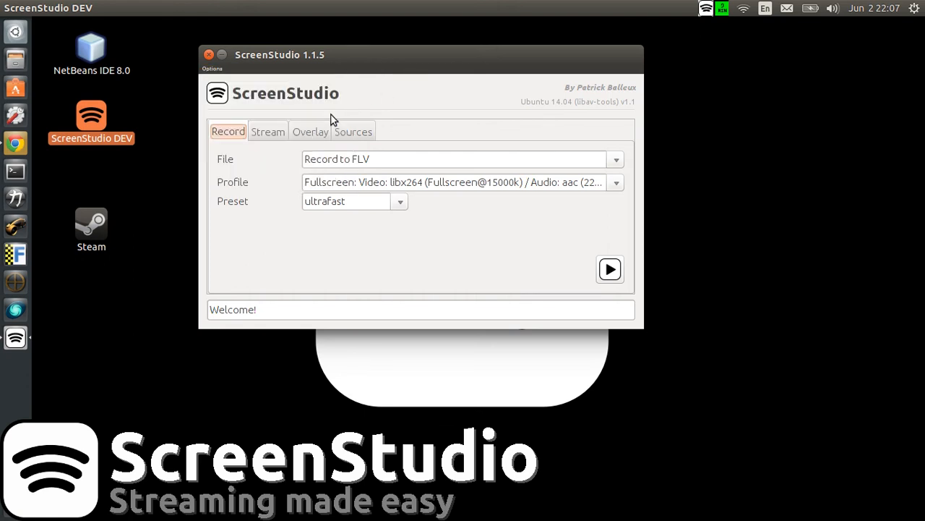
Step: Go to the streaming settings and examine the available services, Twitch.tv servers and stream profiles
{"action": "left_click", "coordinate": [276, 129]}
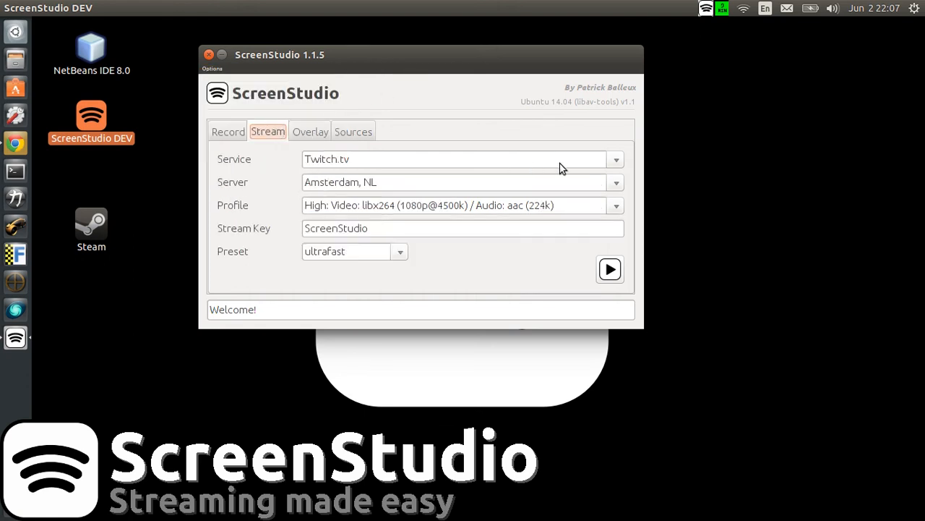
{"action": "left_click", "coordinate": [615, 160]}
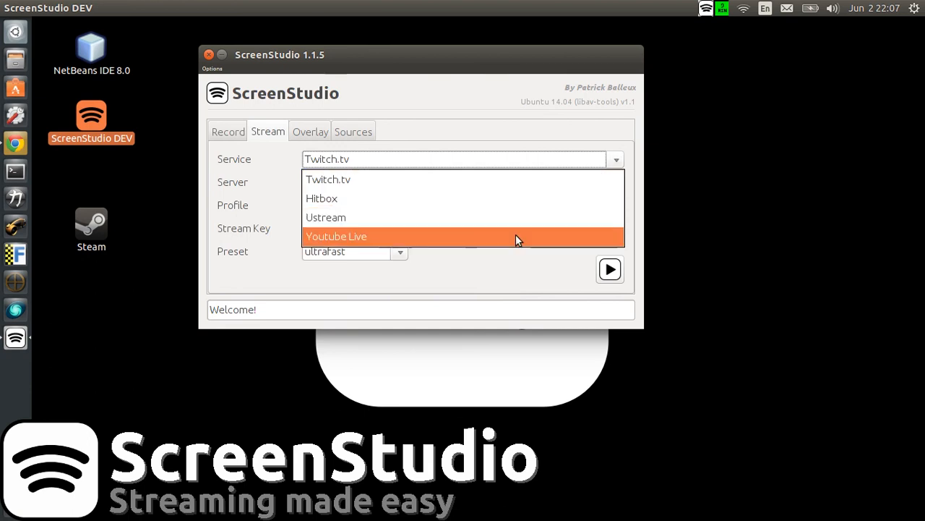
{"action": "left_click", "coordinate": [439, 185]}
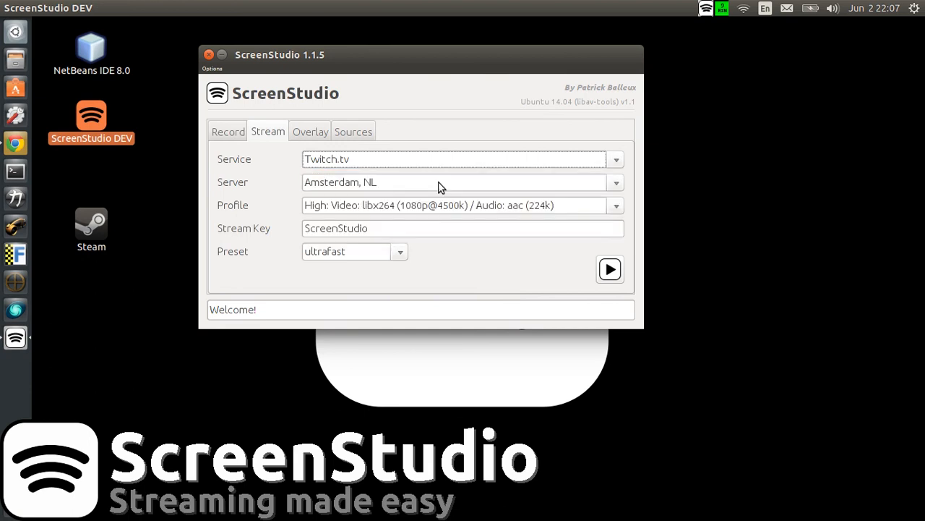
{"action": "left_click", "coordinate": [423, 185]}
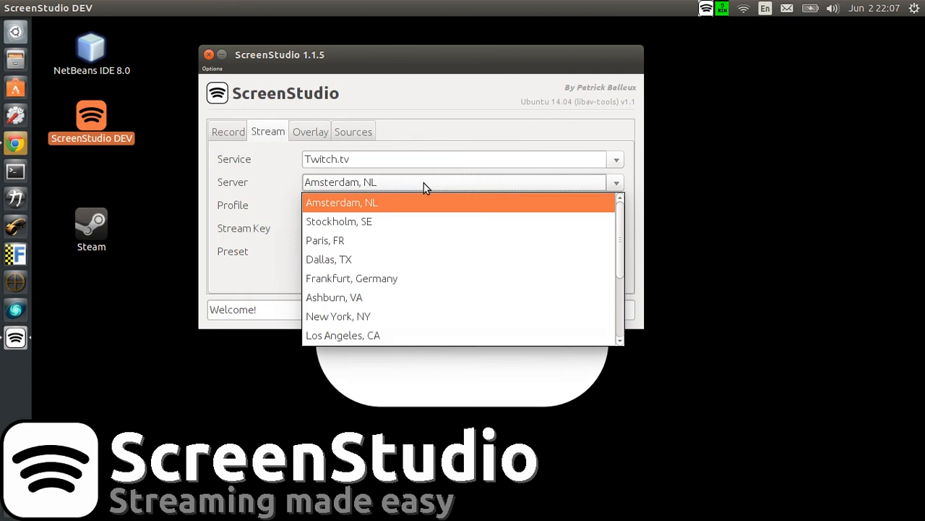
{"action": "left_click", "coordinate": [423, 186]}
{"action": "left_click", "coordinate": [416, 211]}
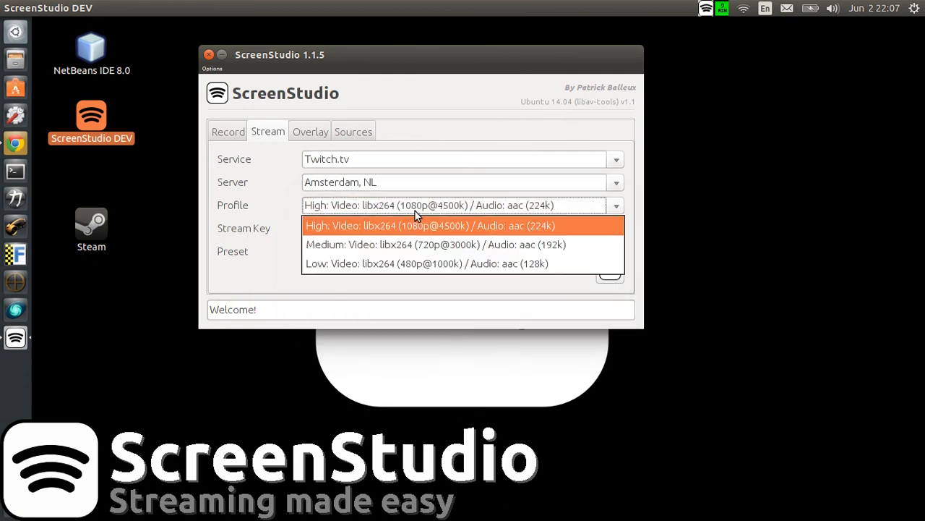
{"action": "left_click", "coordinate": [415, 210]}
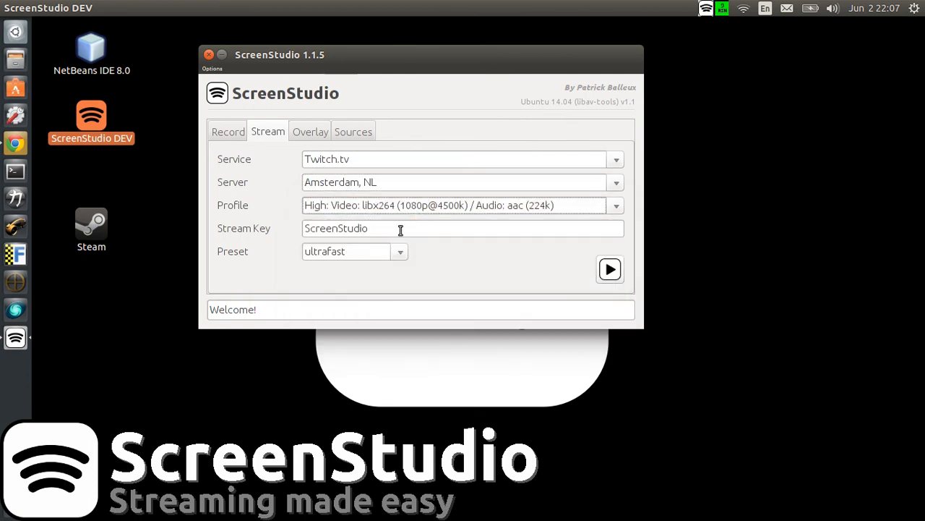
Step: Highlight the stream key, then look through the encoding presets and the High, Medium and Low stream profiles
{"action": "left_click_drag", "start_coordinate": [400, 231], "coordinate": [299, 228]}
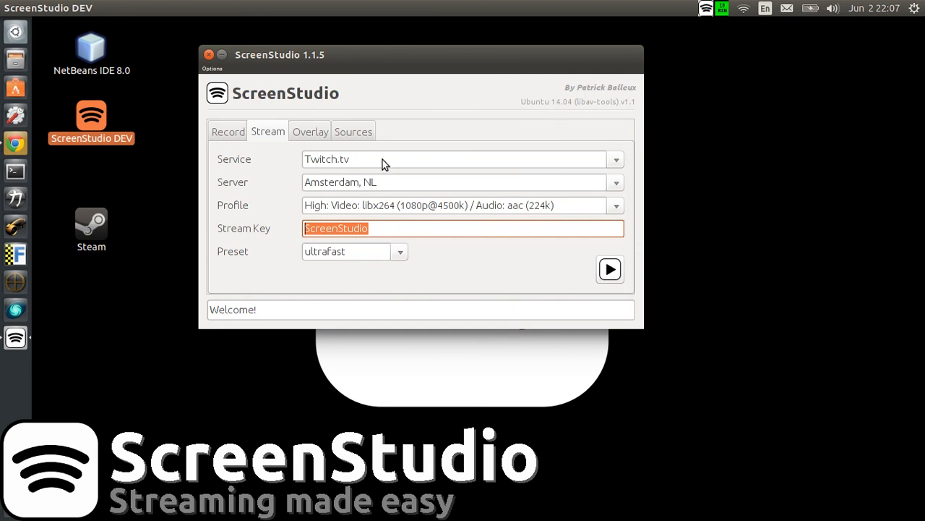
{"action": "left_click", "coordinate": [400, 253]}
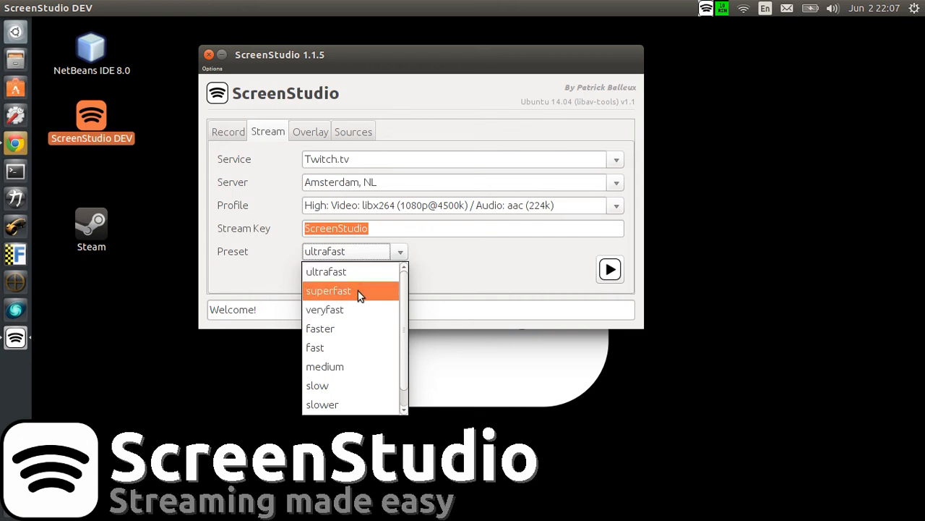
{"action": "left_click", "coordinate": [425, 274]}
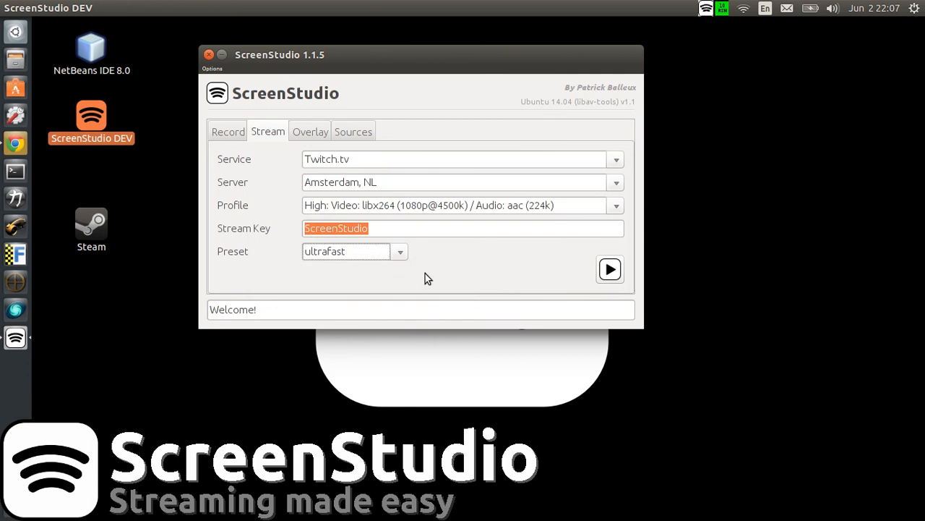
{"action": "left_click", "coordinate": [408, 208]}
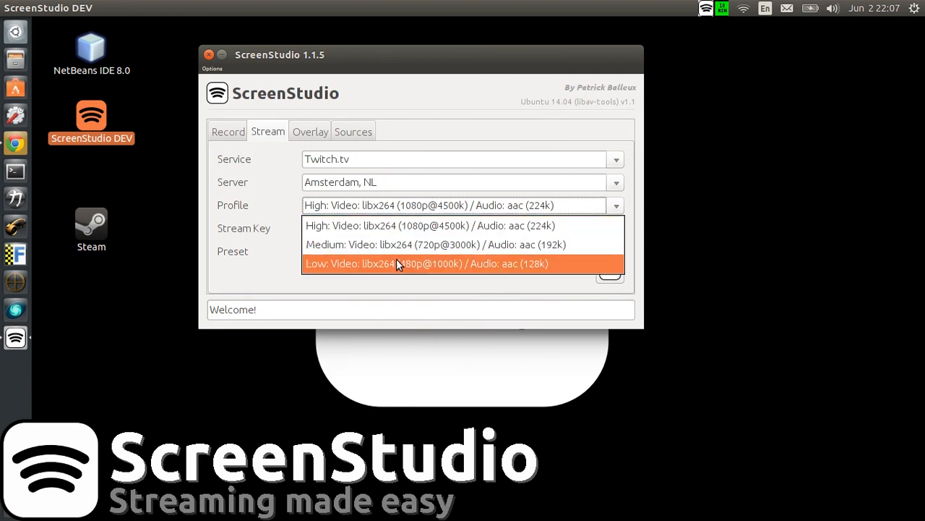
{"action": "left_click", "coordinate": [424, 286]}
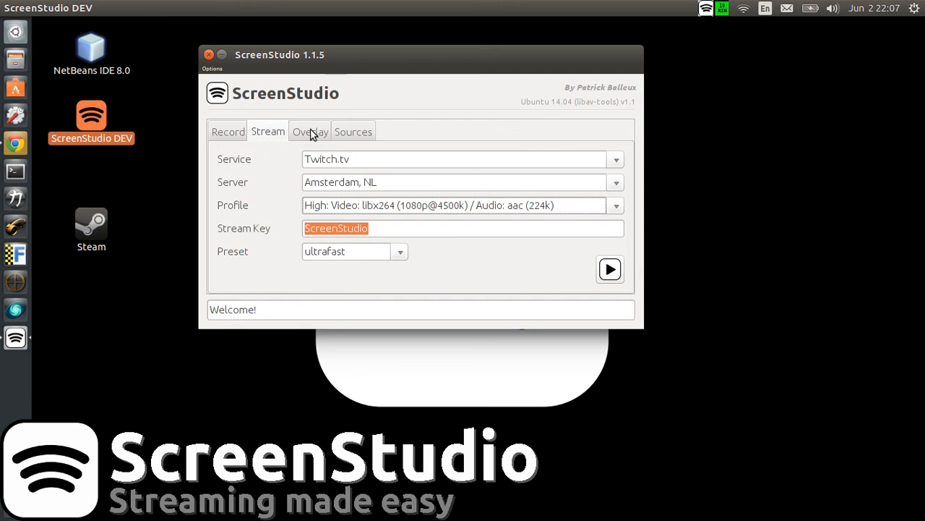
Step: Set the streaming service to Hitbox and check which servers it offers
{"action": "left_click", "coordinate": [316, 161]}
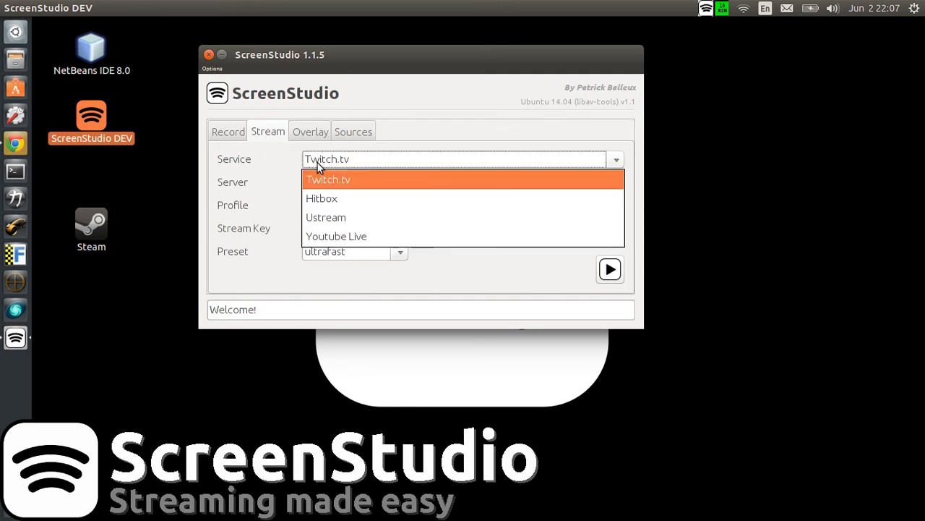
{"action": "left_click", "coordinate": [347, 199]}
{"action": "left_click", "coordinate": [351, 177]}
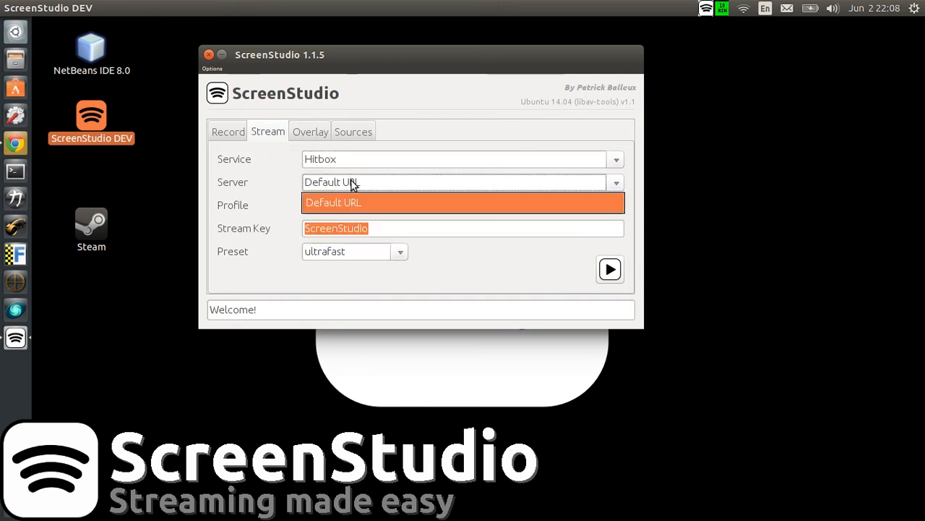
{"action": "left_click", "coordinate": [353, 181]}
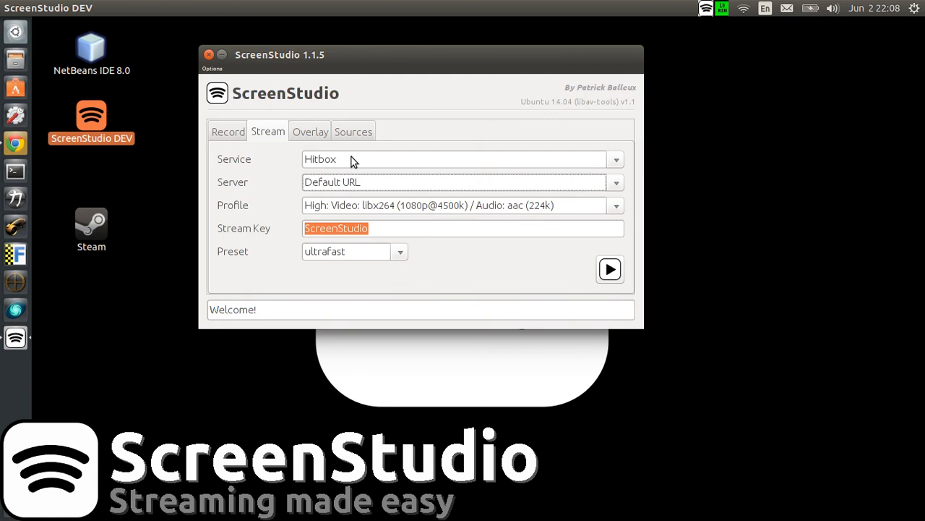
Step: Switch the streaming service to Ustream and from there to Youtube Live
{"action": "left_click", "coordinate": [351, 158]}
{"action": "left_click", "coordinate": [357, 217]}
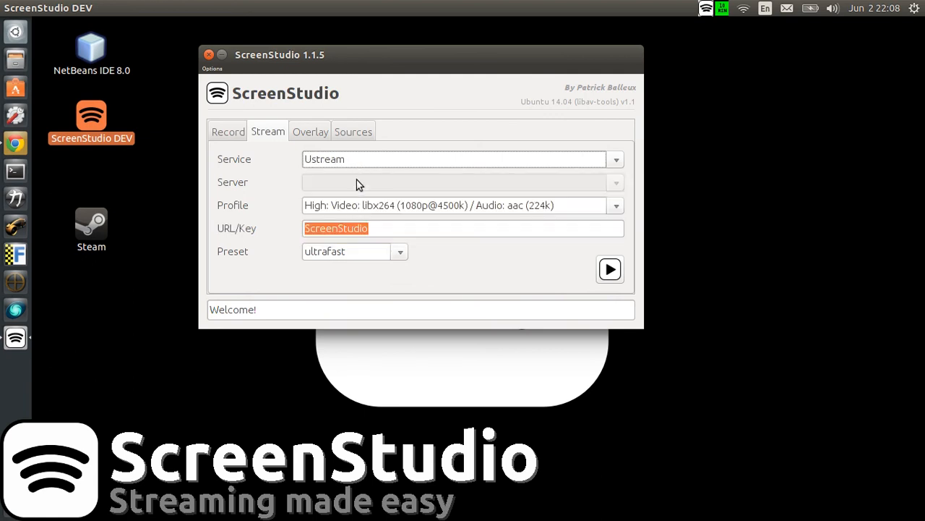
{"action": "left_click", "coordinate": [355, 161]}
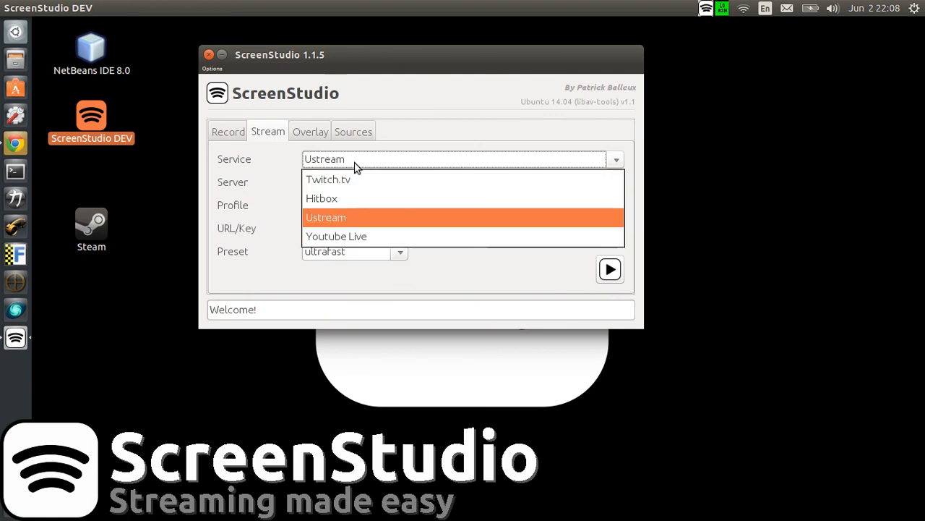
{"action": "left_click", "coordinate": [359, 230]}
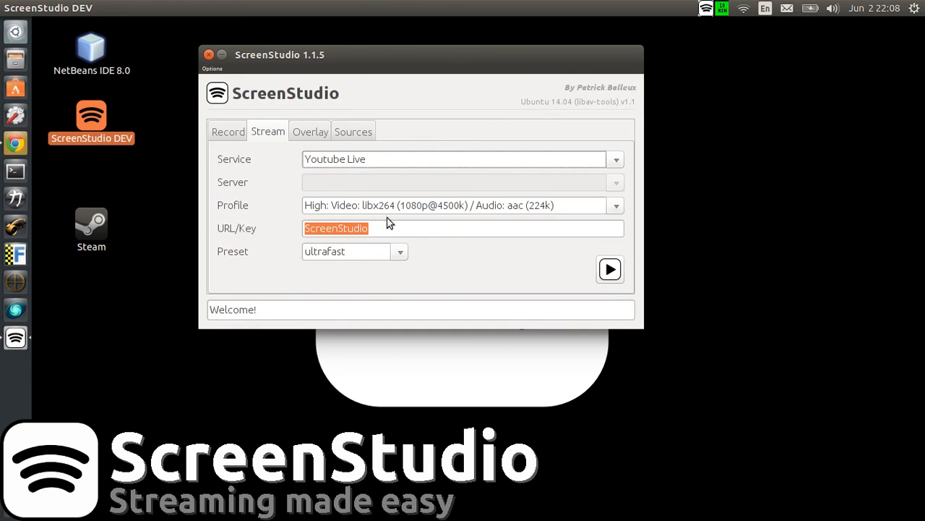
Step: Replace the URL/Key value with the server address rtmp://live.server.com/live2/ followed by the stream key
{"action": "left_click", "coordinate": [392, 224]}
{"action": "type", "text": "r"}
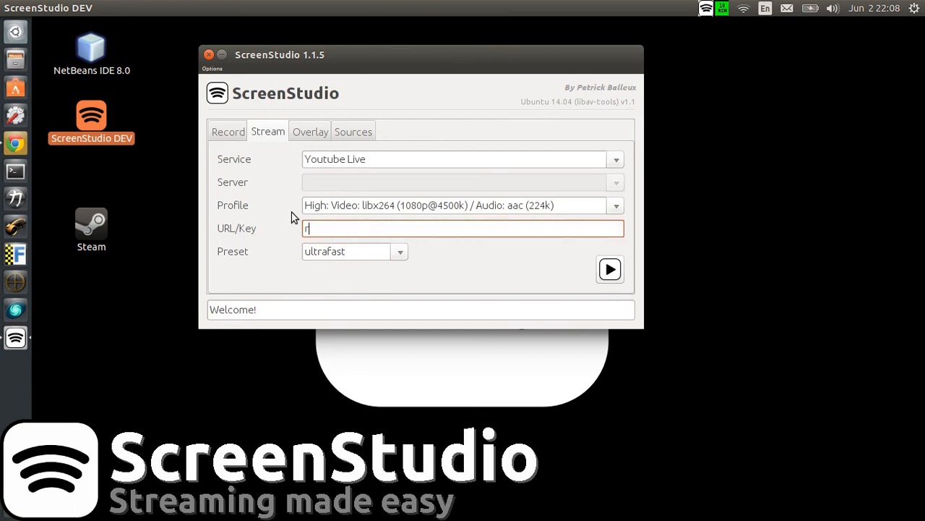
{"action": "type", "text": "tmp://live.server.com/liv"}
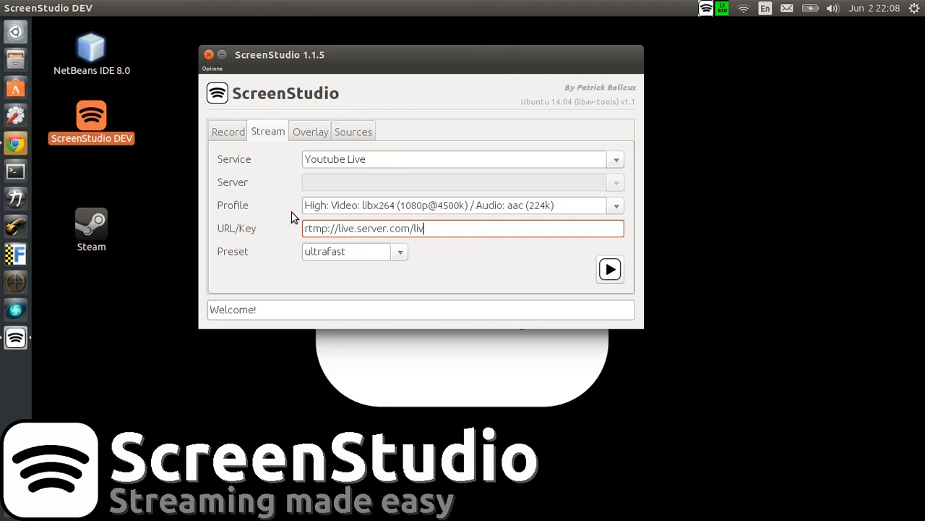
{"action": "type", "text": "e2/"}
{"action": "type", "text": "mykey23423242342"}
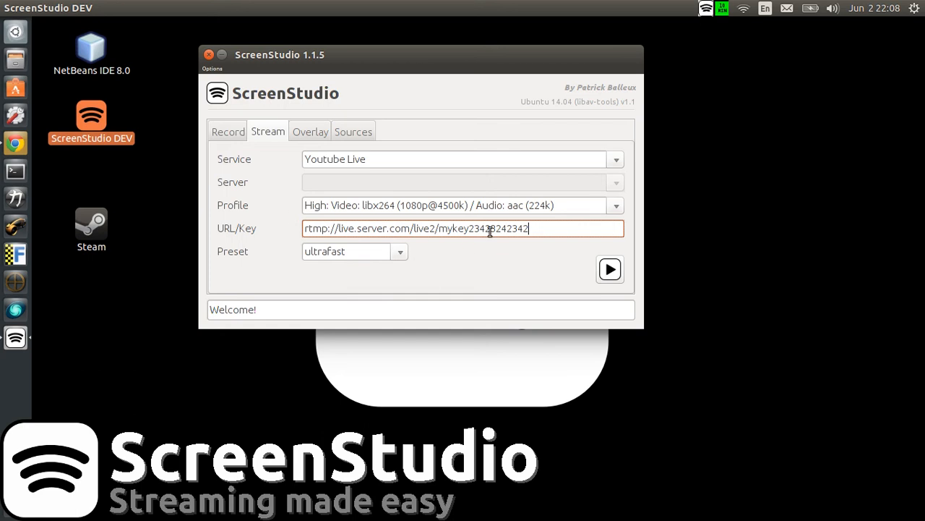
Step: Set the streaming service to Ustream and highlight the full URL/Key value
{"action": "left_click_drag", "start_coordinate": [542, 229], "coordinate": [291, 228]}
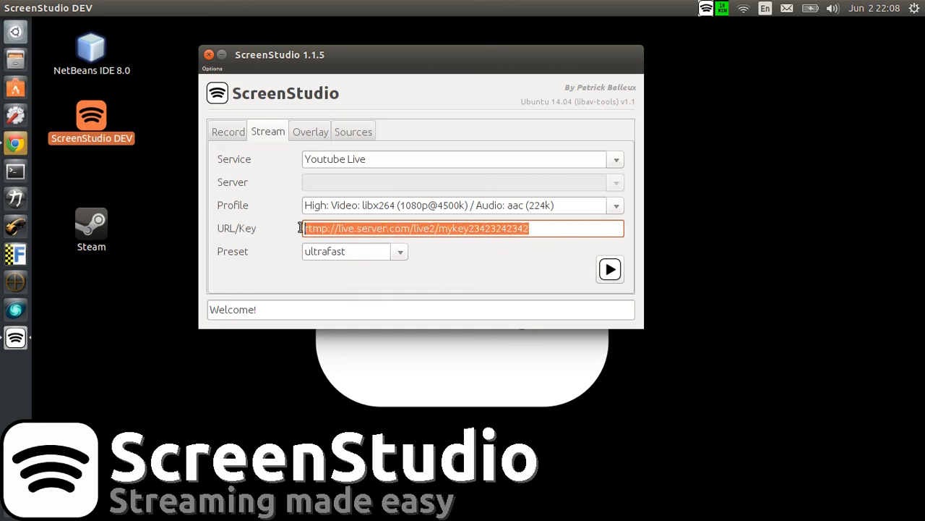
{"action": "left_click", "coordinate": [336, 160]}
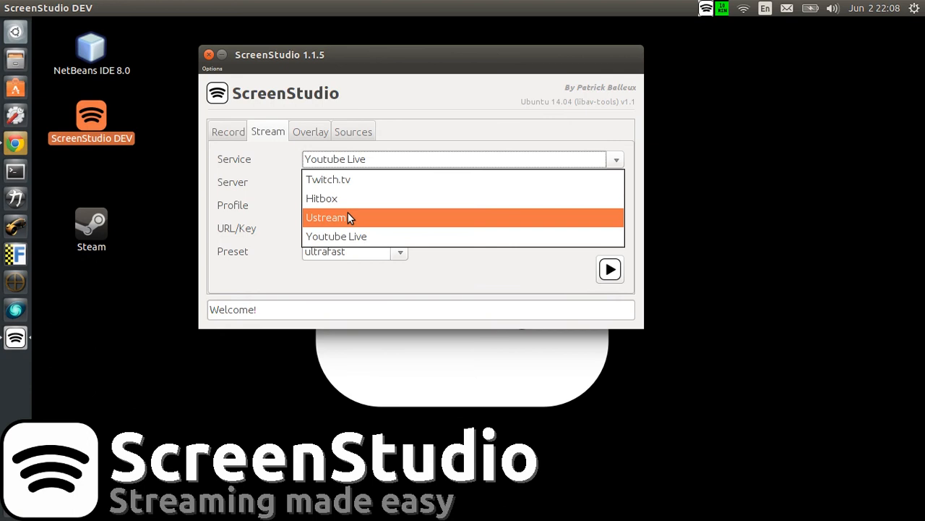
{"action": "left_click", "coordinate": [348, 214]}
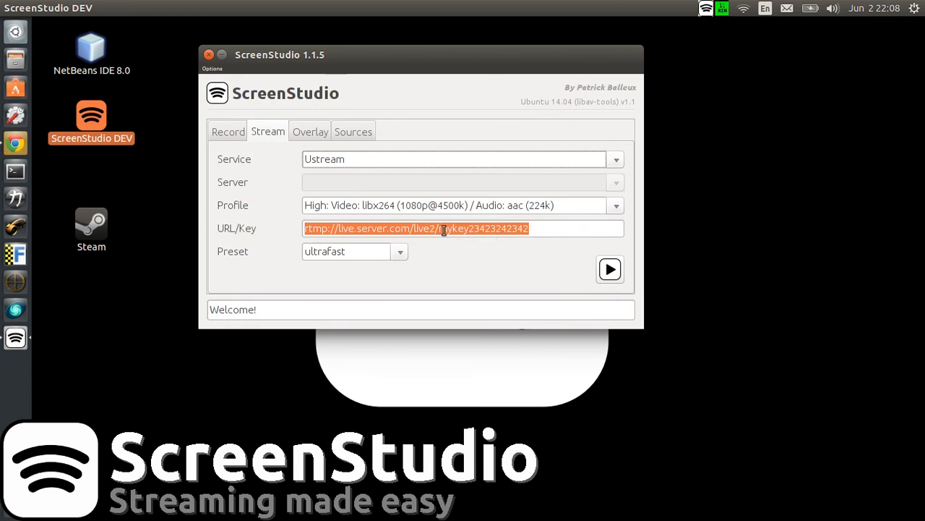
{"action": "left_click_drag", "start_coordinate": [538, 229], "coordinate": [293, 225]}
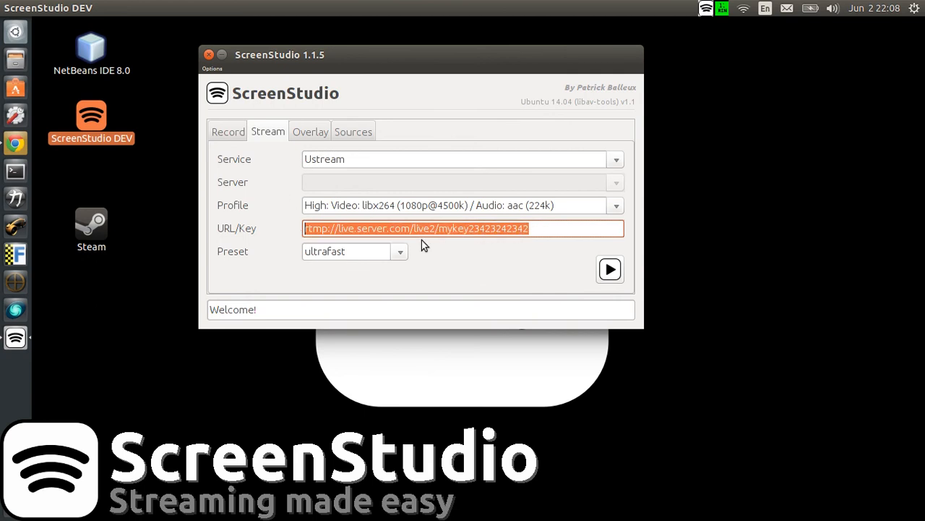
Step: Go to the overlay settings and highlight the title text and the sub title text in turn
{"action": "left_click", "coordinate": [315, 132]}
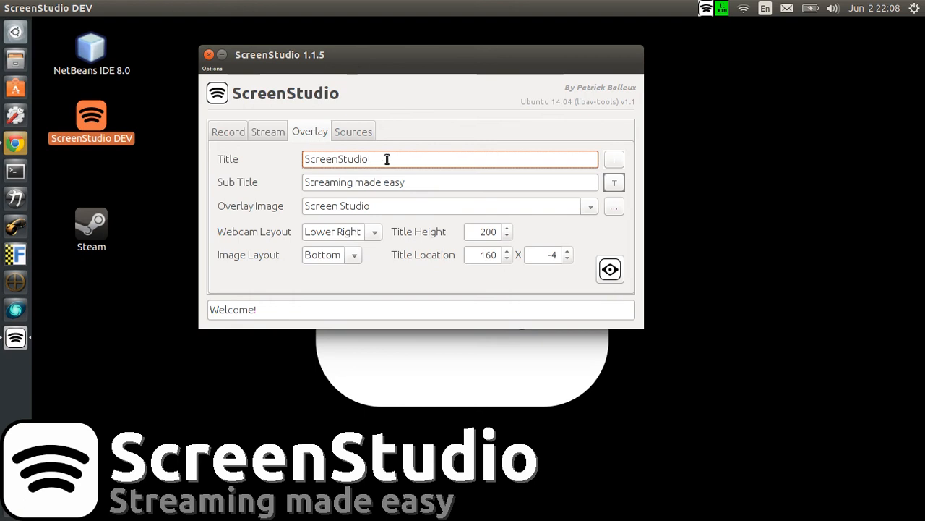
{"action": "left_click_drag", "start_coordinate": [386, 159], "coordinate": [299, 156]}
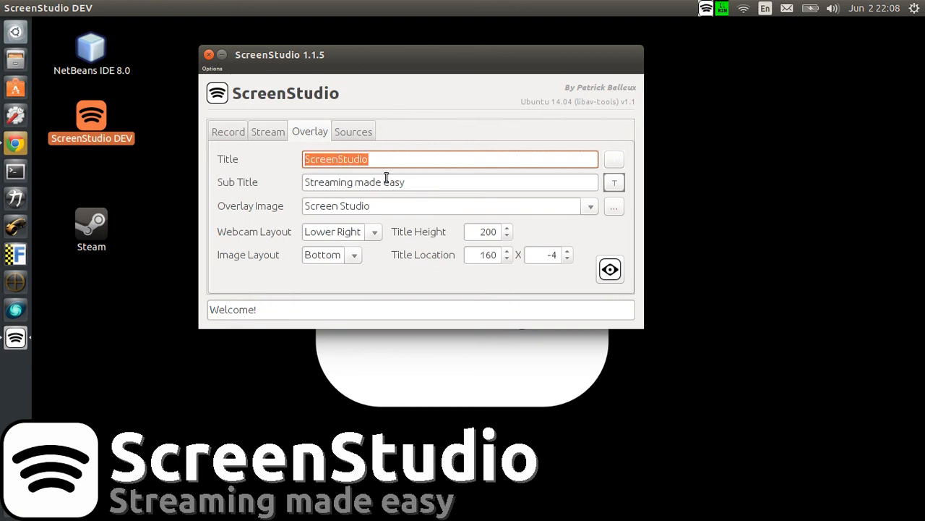
{"action": "left_click_drag", "start_coordinate": [415, 181], "coordinate": [303, 181]}
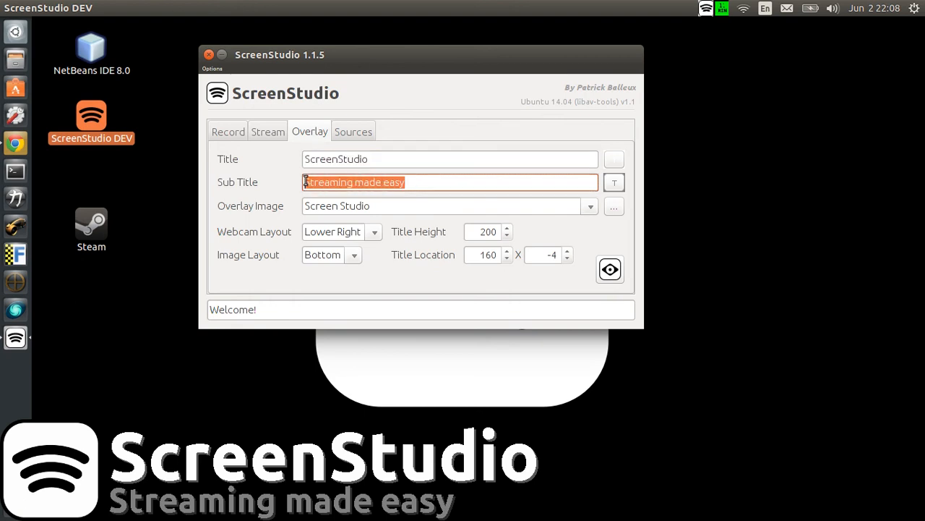
Step: Set the overlay image to Simple, preview the overlay, and close the preview
{"action": "left_click", "coordinate": [361, 208]}
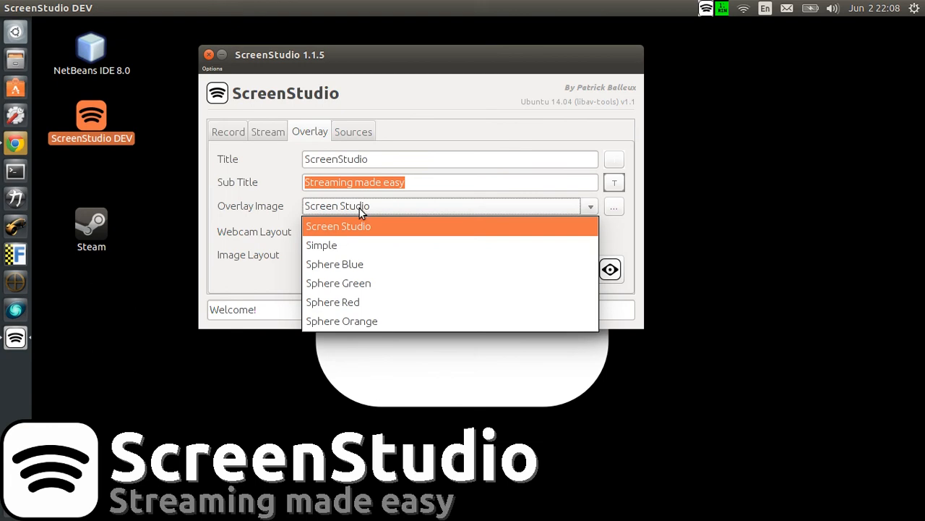
{"action": "left_click", "coordinate": [372, 246]}
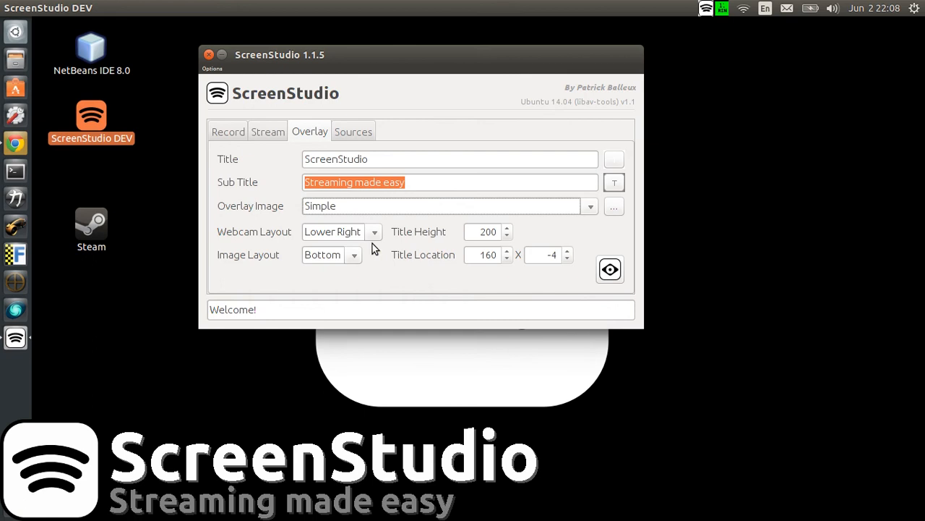
{"action": "left_click", "coordinate": [611, 269]}
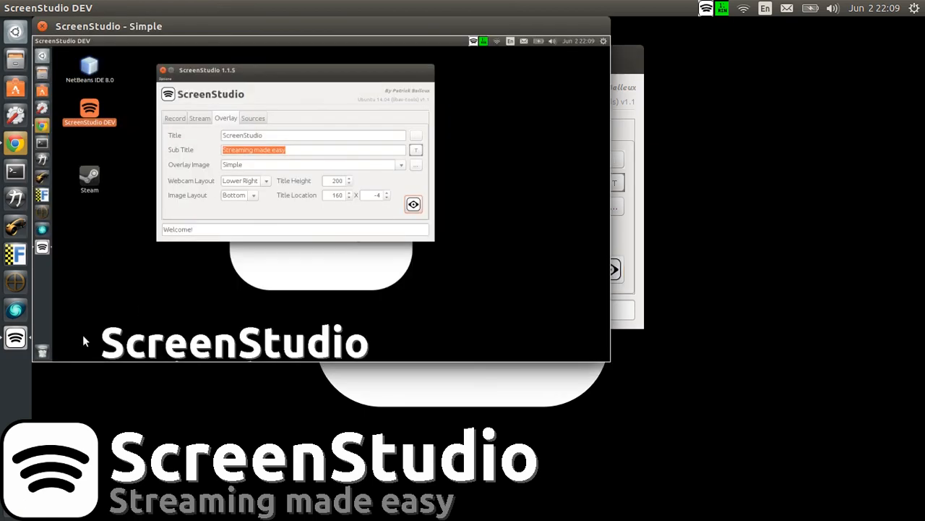
{"action": "left_click", "coordinate": [42, 26]}
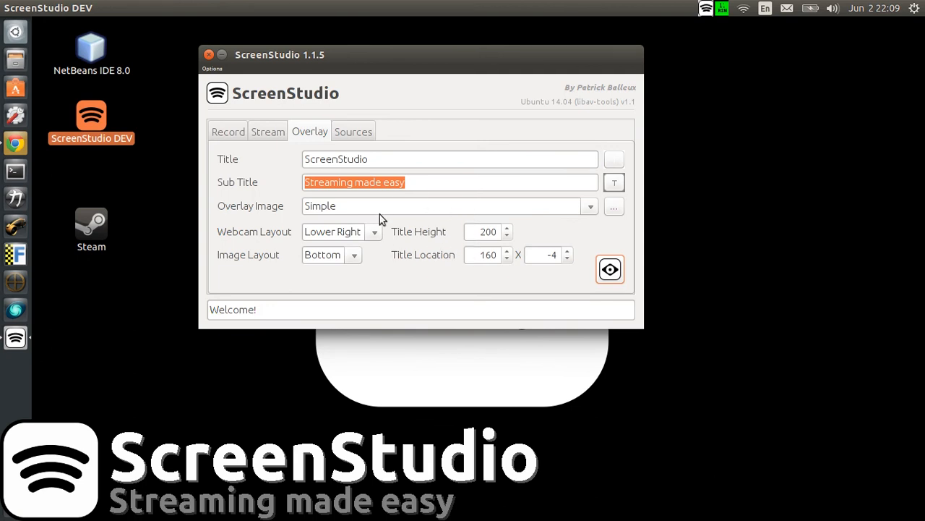
Step: Look through the placement options for the webcam layout and the image layout
{"action": "left_click", "coordinate": [376, 235]}
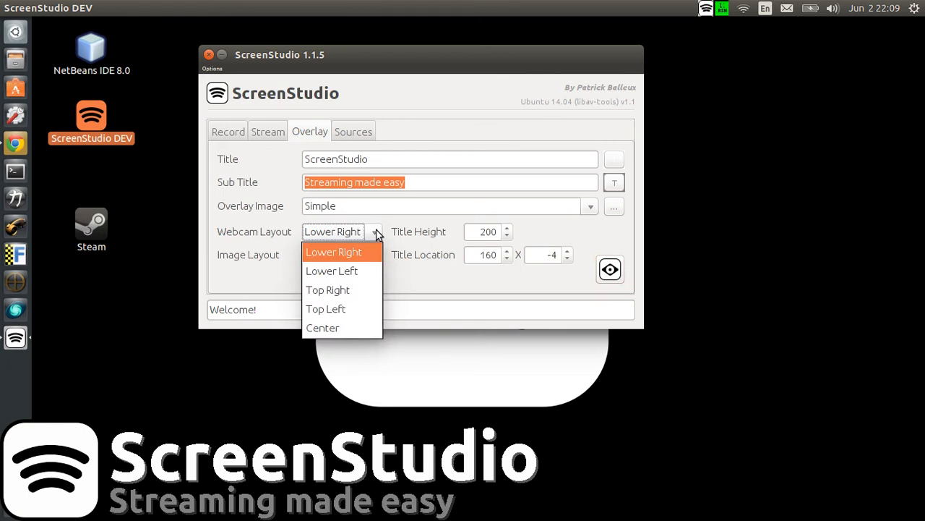
{"action": "left_click", "coordinate": [396, 295]}
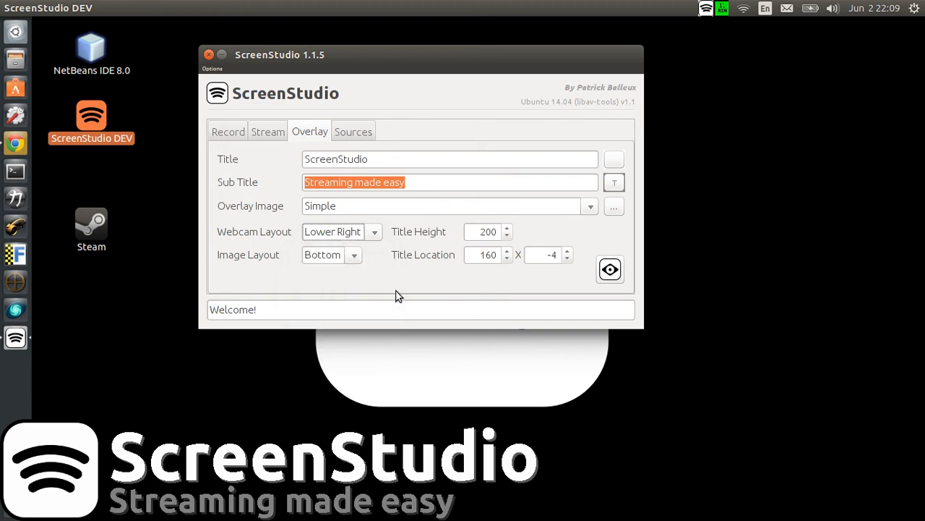
{"action": "left_click", "coordinate": [356, 256]}
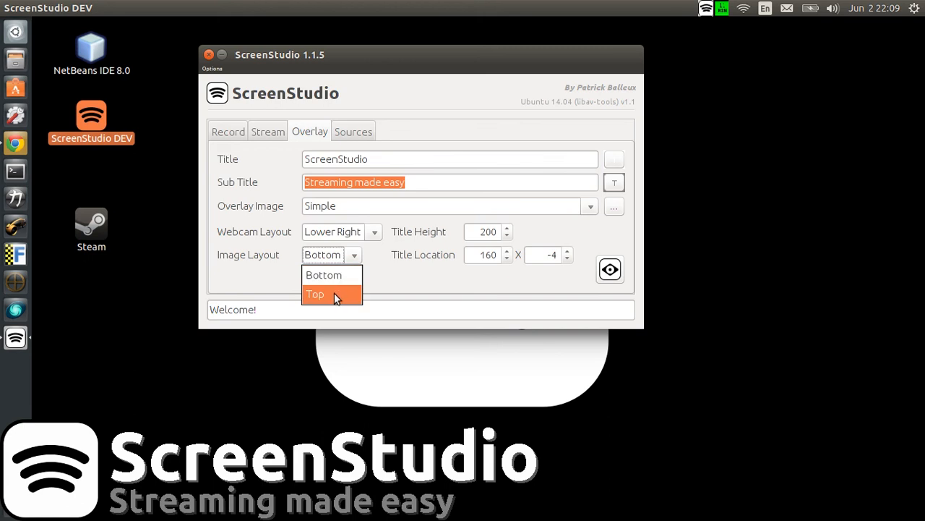
{"action": "left_click", "coordinate": [384, 285]}
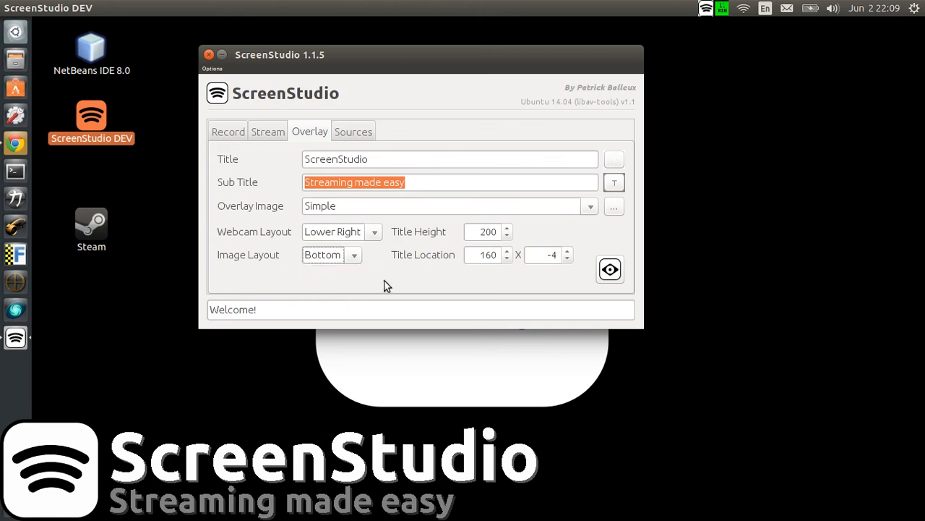
Step: Set the overlay image to screenshot.png from the Pictures folder, then preview the overlay and close the preview
{"action": "left_click", "coordinate": [612, 210]}
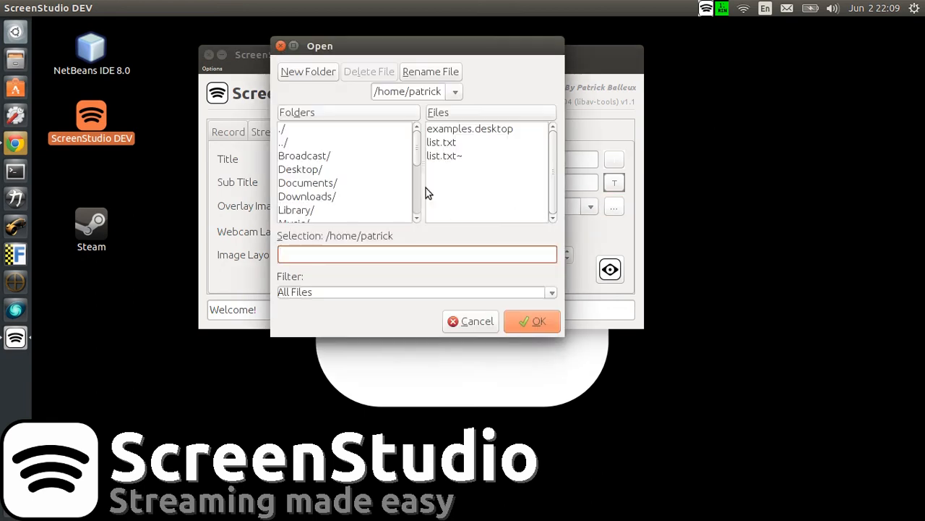
{"action": "scroll", "coordinate": [417, 173], "scroll_direction": "down", "scroll_amount": 3}
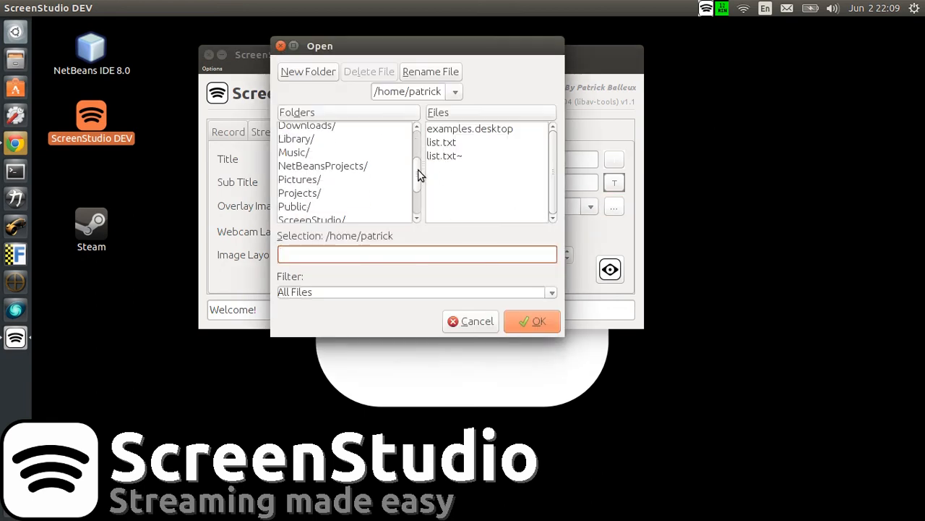
{"action": "left_click", "coordinate": [334, 166]}
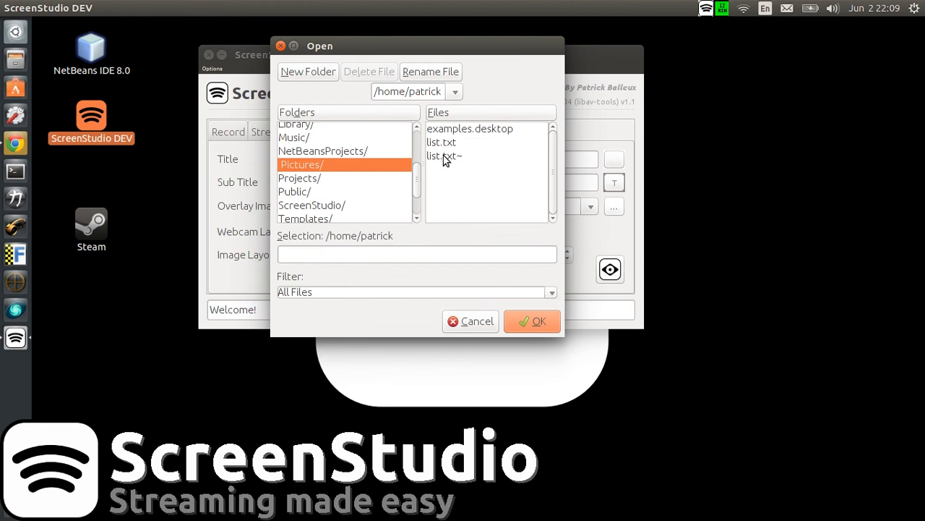
{"action": "double_click", "coordinate": [323, 166]}
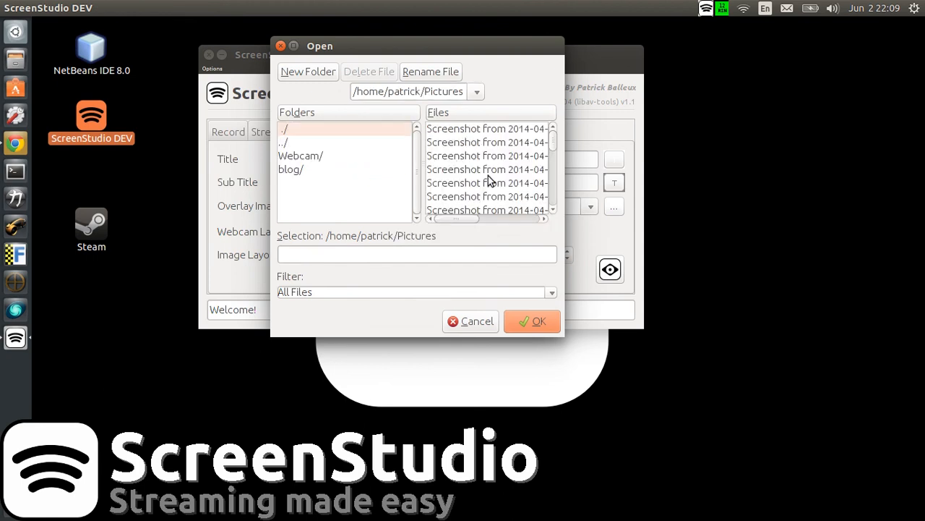
{"action": "left_click_drag", "start_coordinate": [556, 143], "coordinate": [553, 203]}
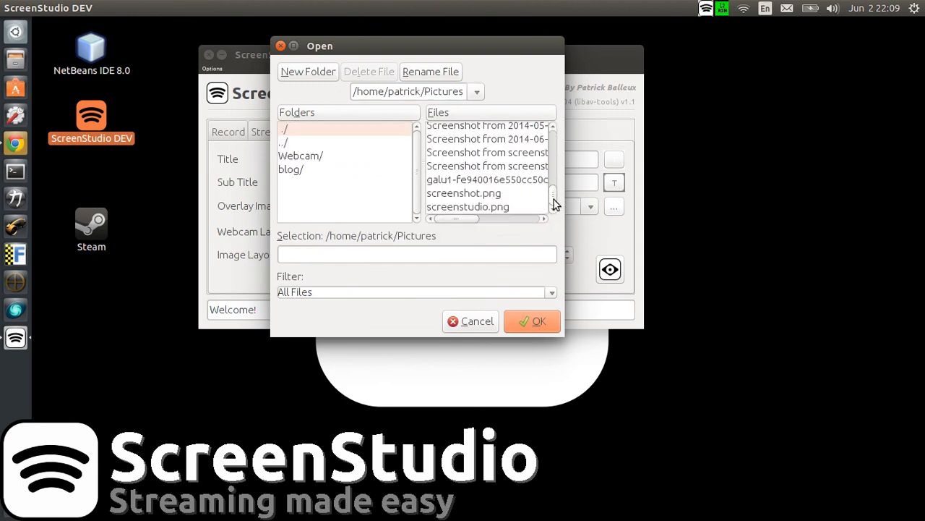
{"action": "left_click", "coordinate": [484, 193]}
{"action": "left_click", "coordinate": [534, 322]}
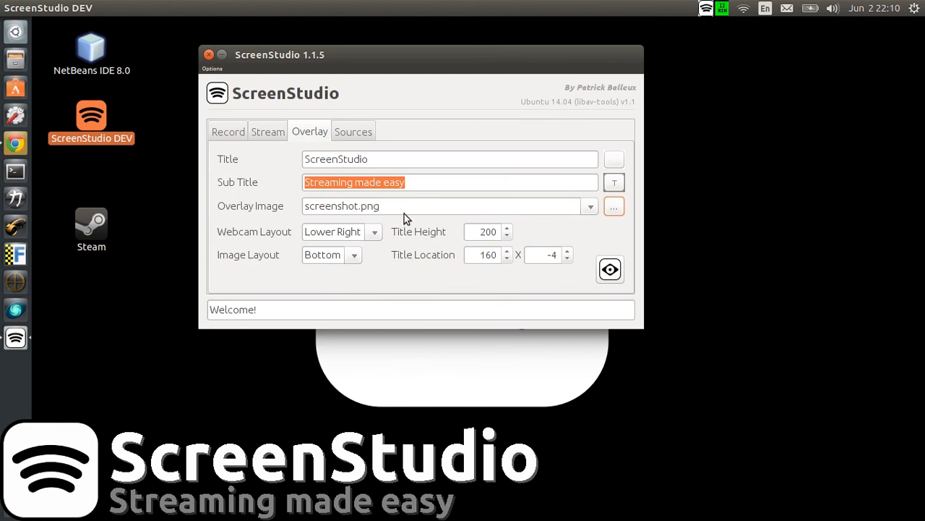
{"action": "left_click", "coordinate": [609, 269]}
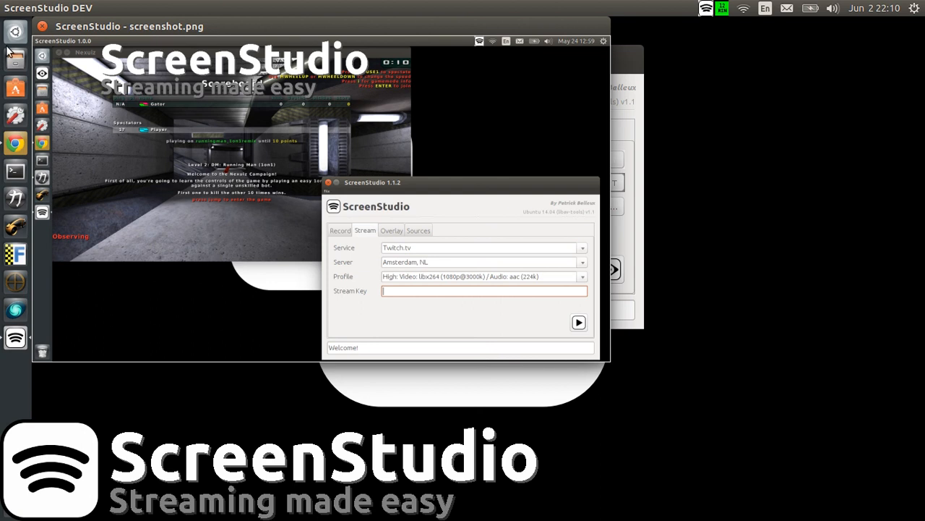
{"action": "left_click", "coordinate": [42, 27]}
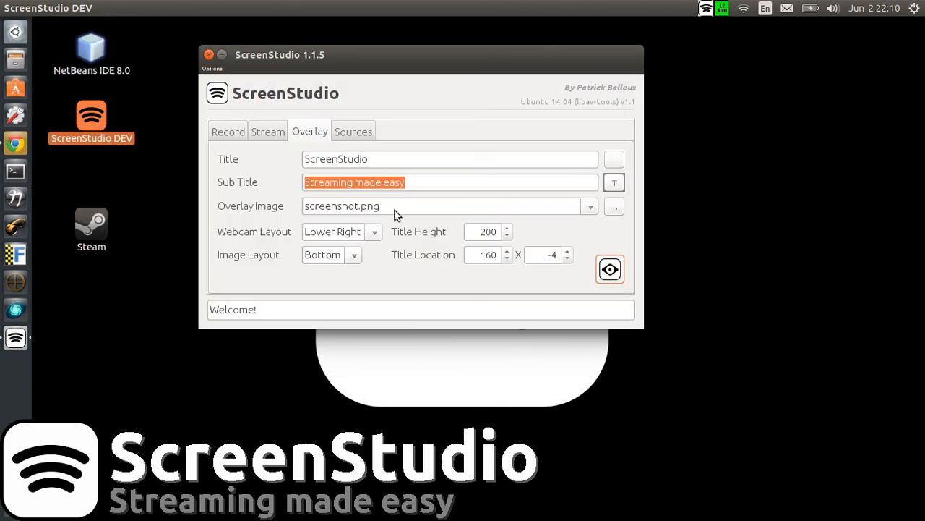
Step: Review the source, overlay, streaming and recording settings in turn, ending on the streaming settings
{"action": "left_click", "coordinate": [349, 133]}
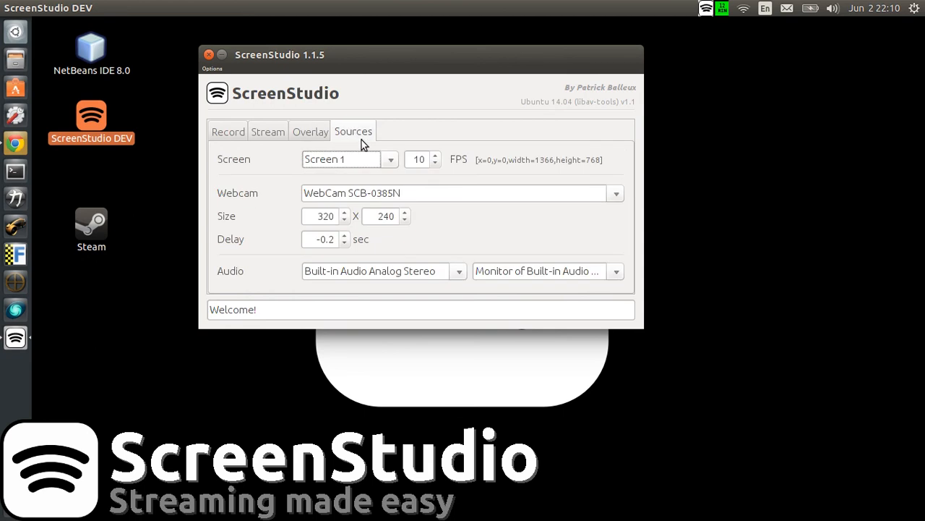
{"action": "left_click", "coordinate": [296, 133]}
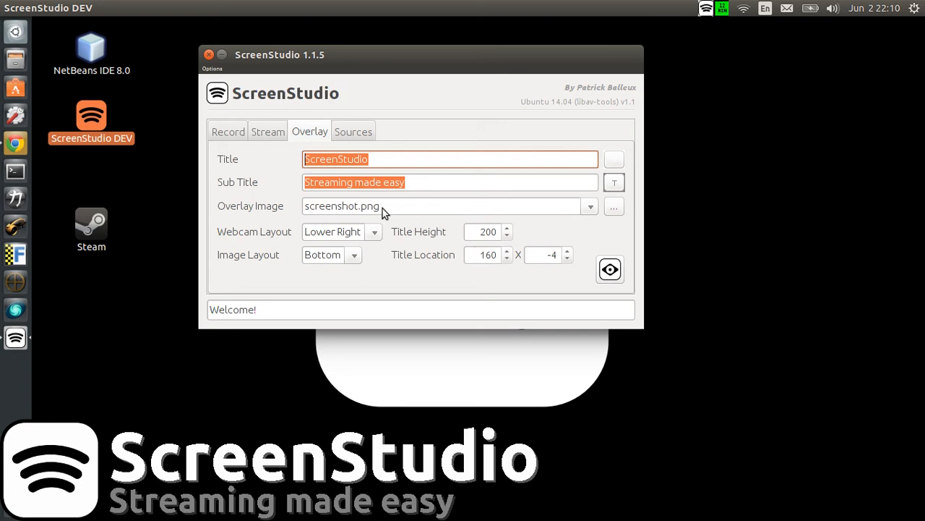
{"action": "left_click", "coordinate": [265, 134]}
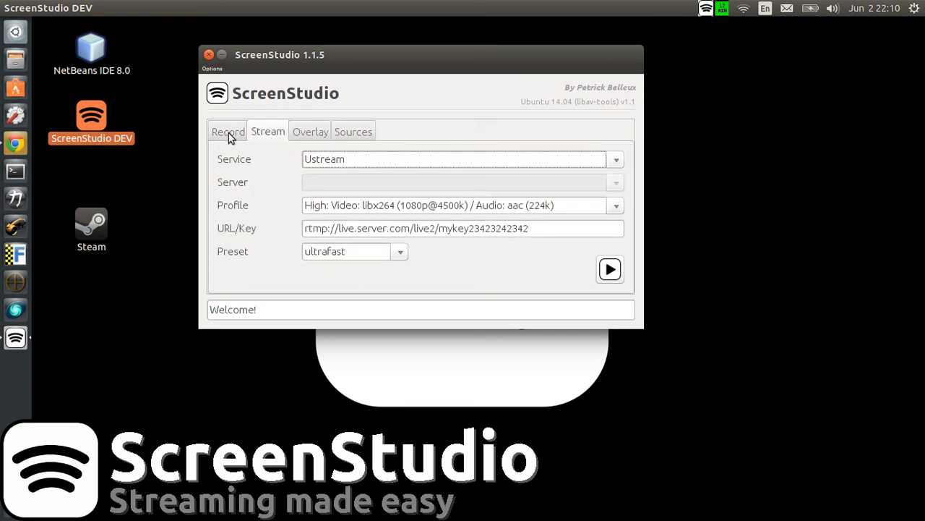
{"action": "left_click", "coordinate": [229, 135]}
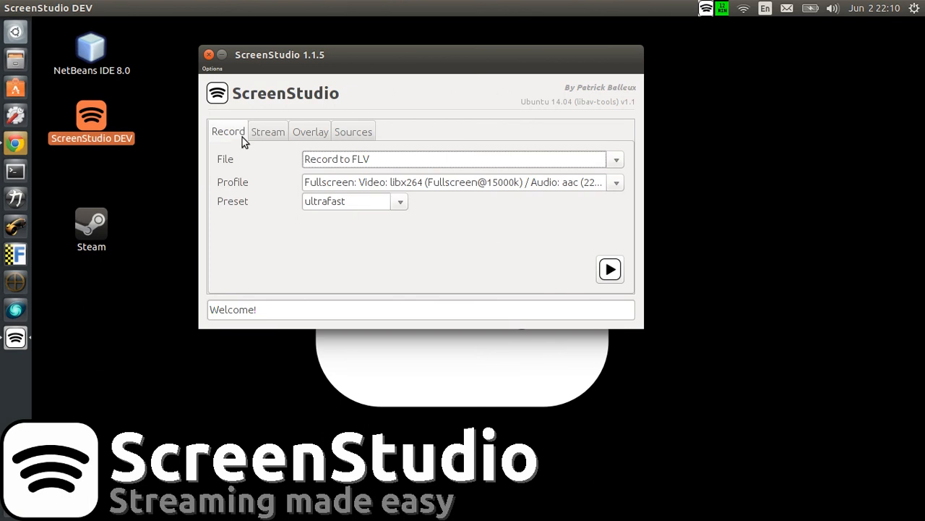
{"action": "left_click", "coordinate": [259, 131]}
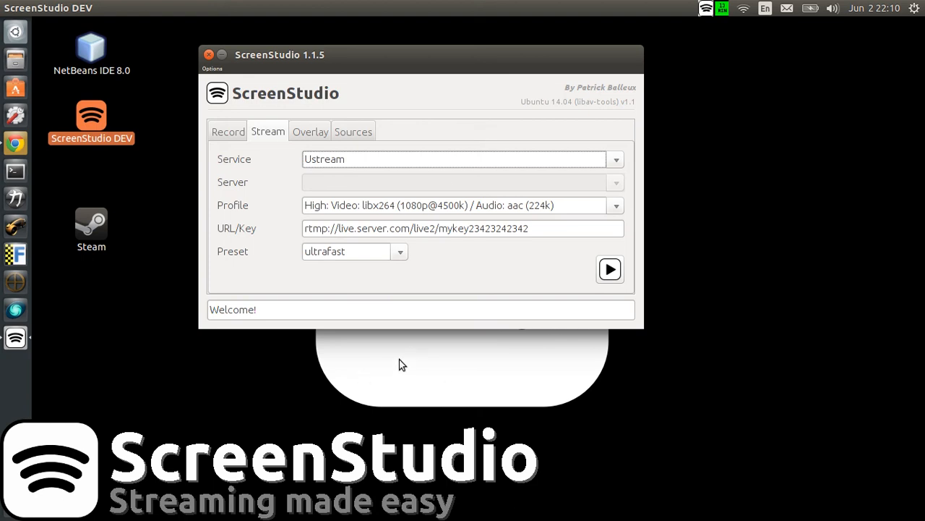
Step: Switch to Google Chrome and open the ScreenStudio community from the Google+ communities list
{"action": "left_click", "coordinate": [16, 144]}
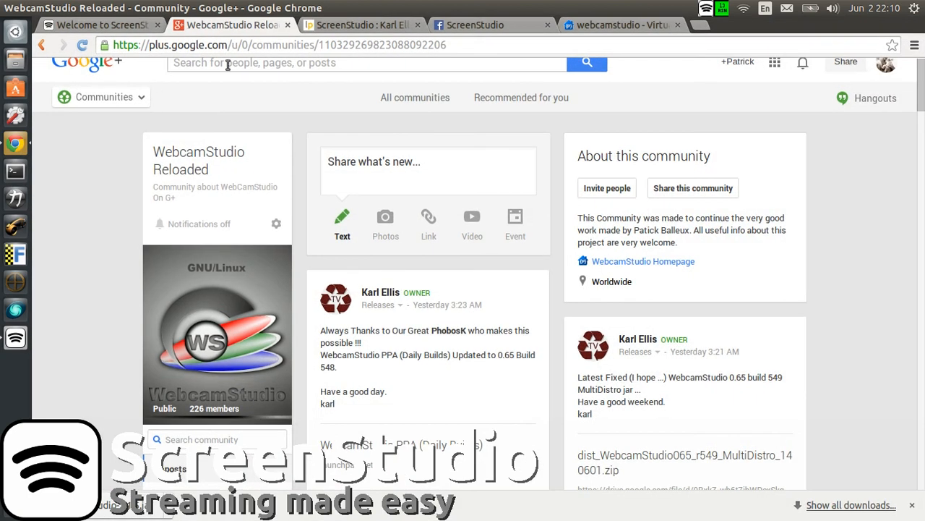
{"action": "scroll", "coordinate": [246, 94], "scroll_direction": "up", "scroll_amount": 1}
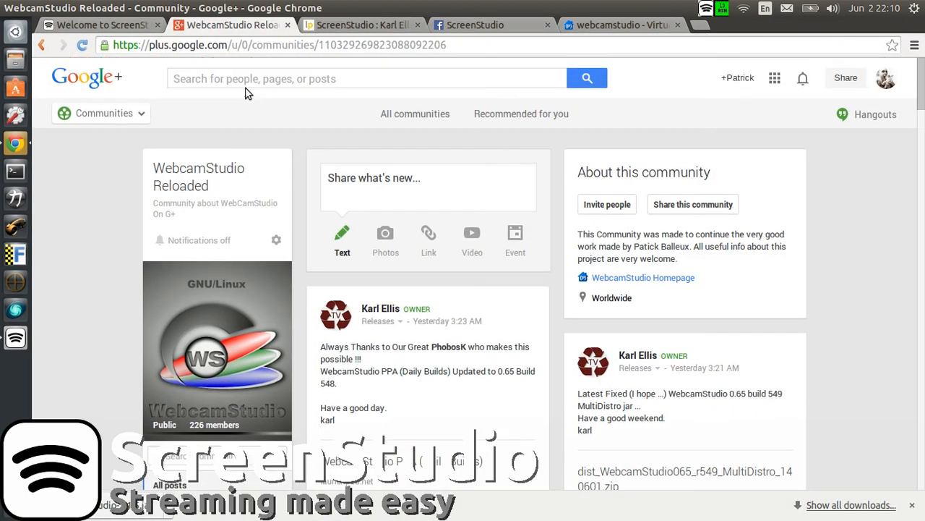
{"action": "mouse_move", "coordinate": [127, 111]}
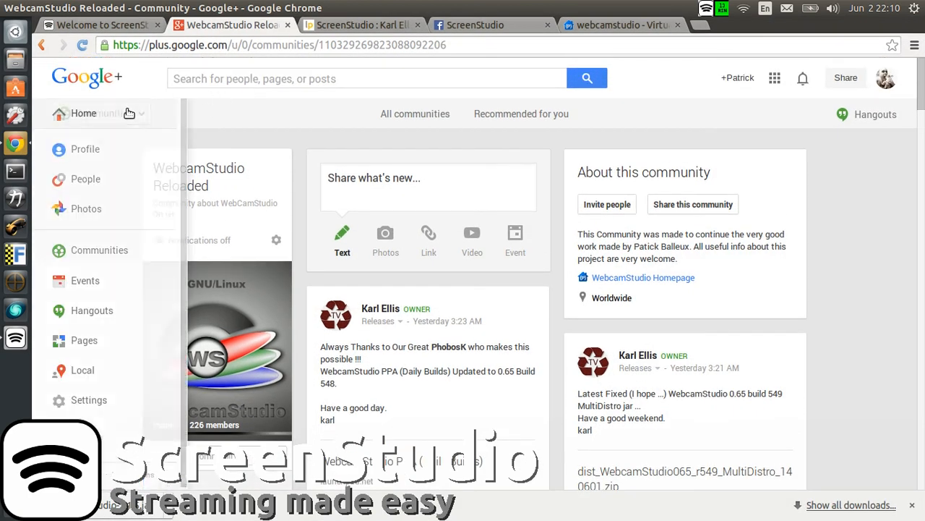
{"action": "left_click", "coordinate": [135, 256]}
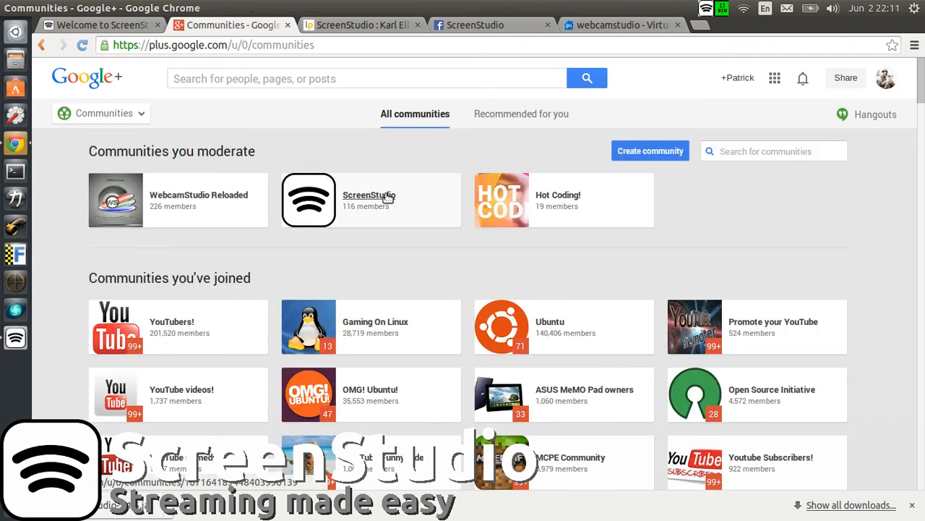
{"action": "left_click", "coordinate": [215, 179]}
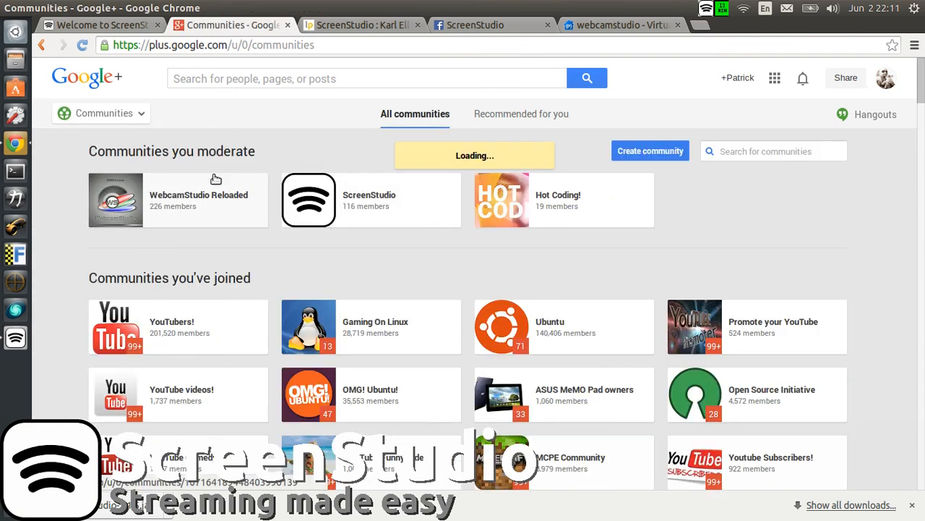
{"action": "left_click", "coordinate": [398, 188]}
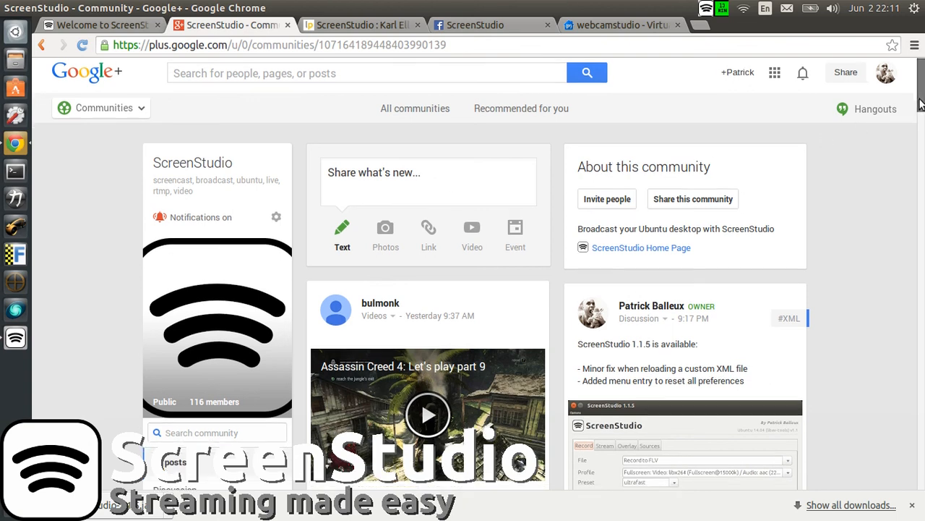
{"action": "mouse_move", "coordinate": [919, 104]}
{"action": "left_mouse_down"}
{"action": "mouse_move", "coordinate": [917, 289]}
{"action": "mouse_move", "coordinate": [904, 86]}
{"action": "mouse_move", "coordinate": [908, 99]}
{"action": "left_mouse_up"}
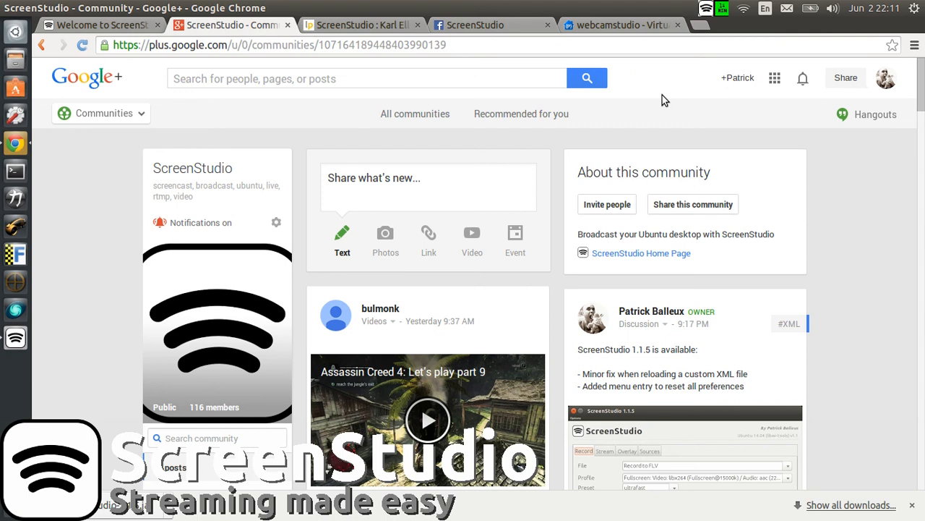
Step: Open the menu of the running ScreenStudio recording's indicator
{"action": "left_click", "coordinate": [722, 13]}
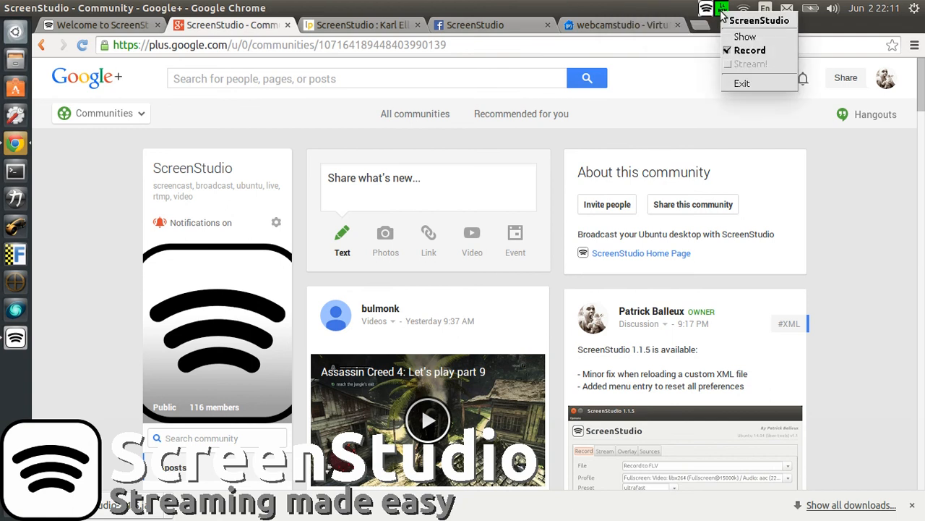